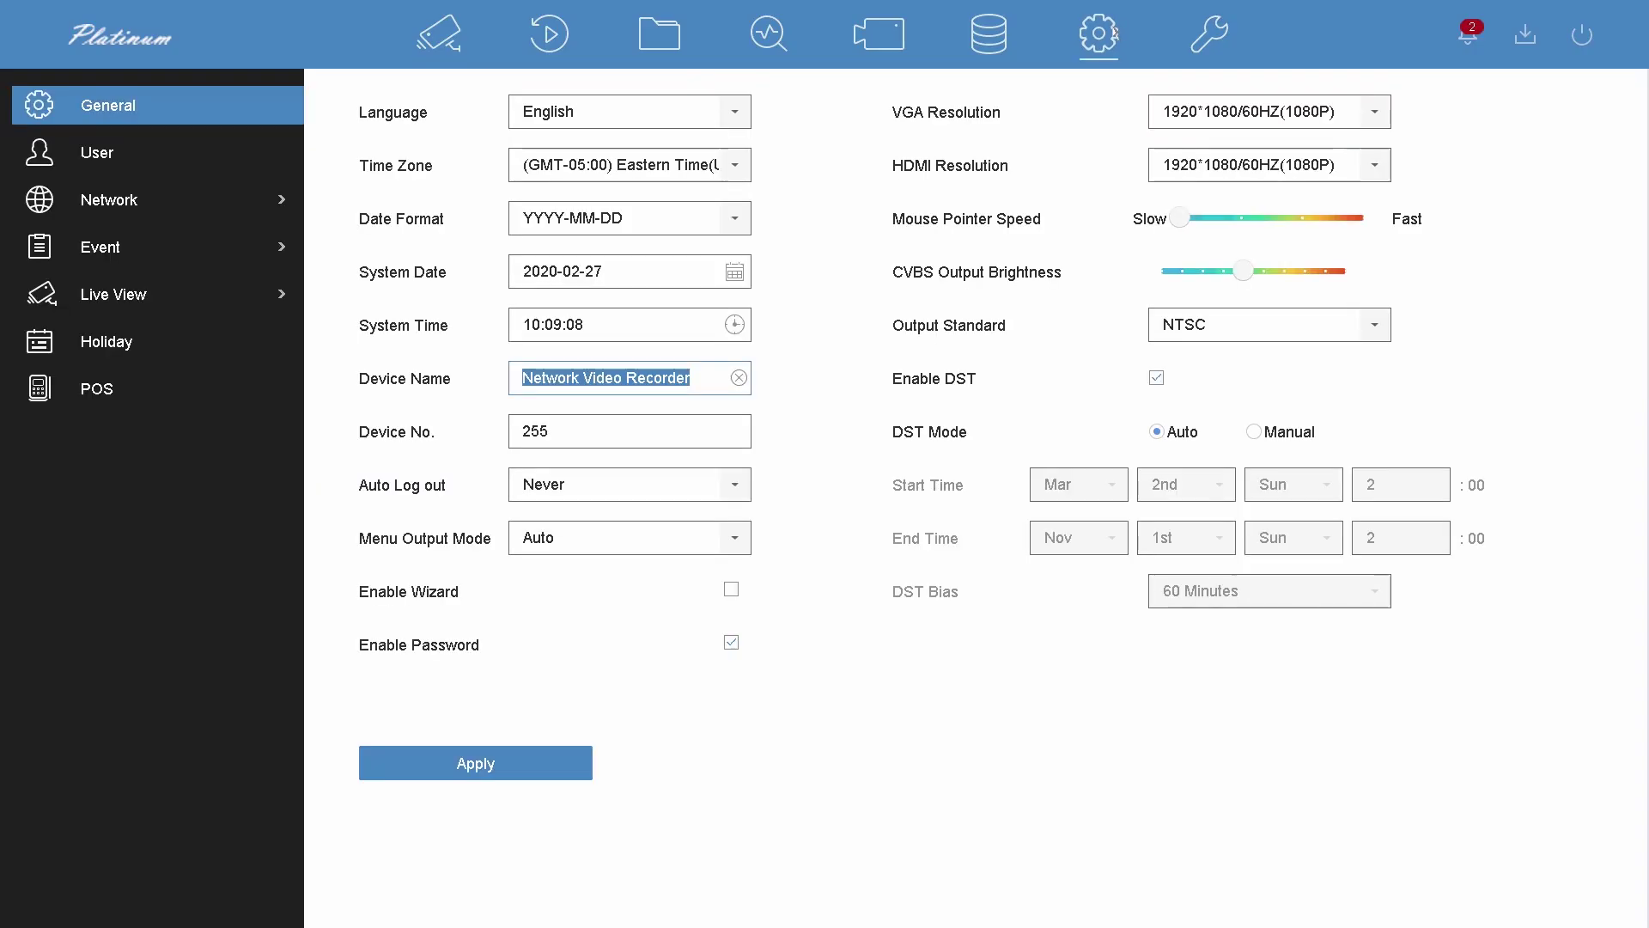
Open the Normal Event motion settings and its camera list, then go back to the five-camera live view.
{"action": "left_click", "coordinate": [257, 247]}
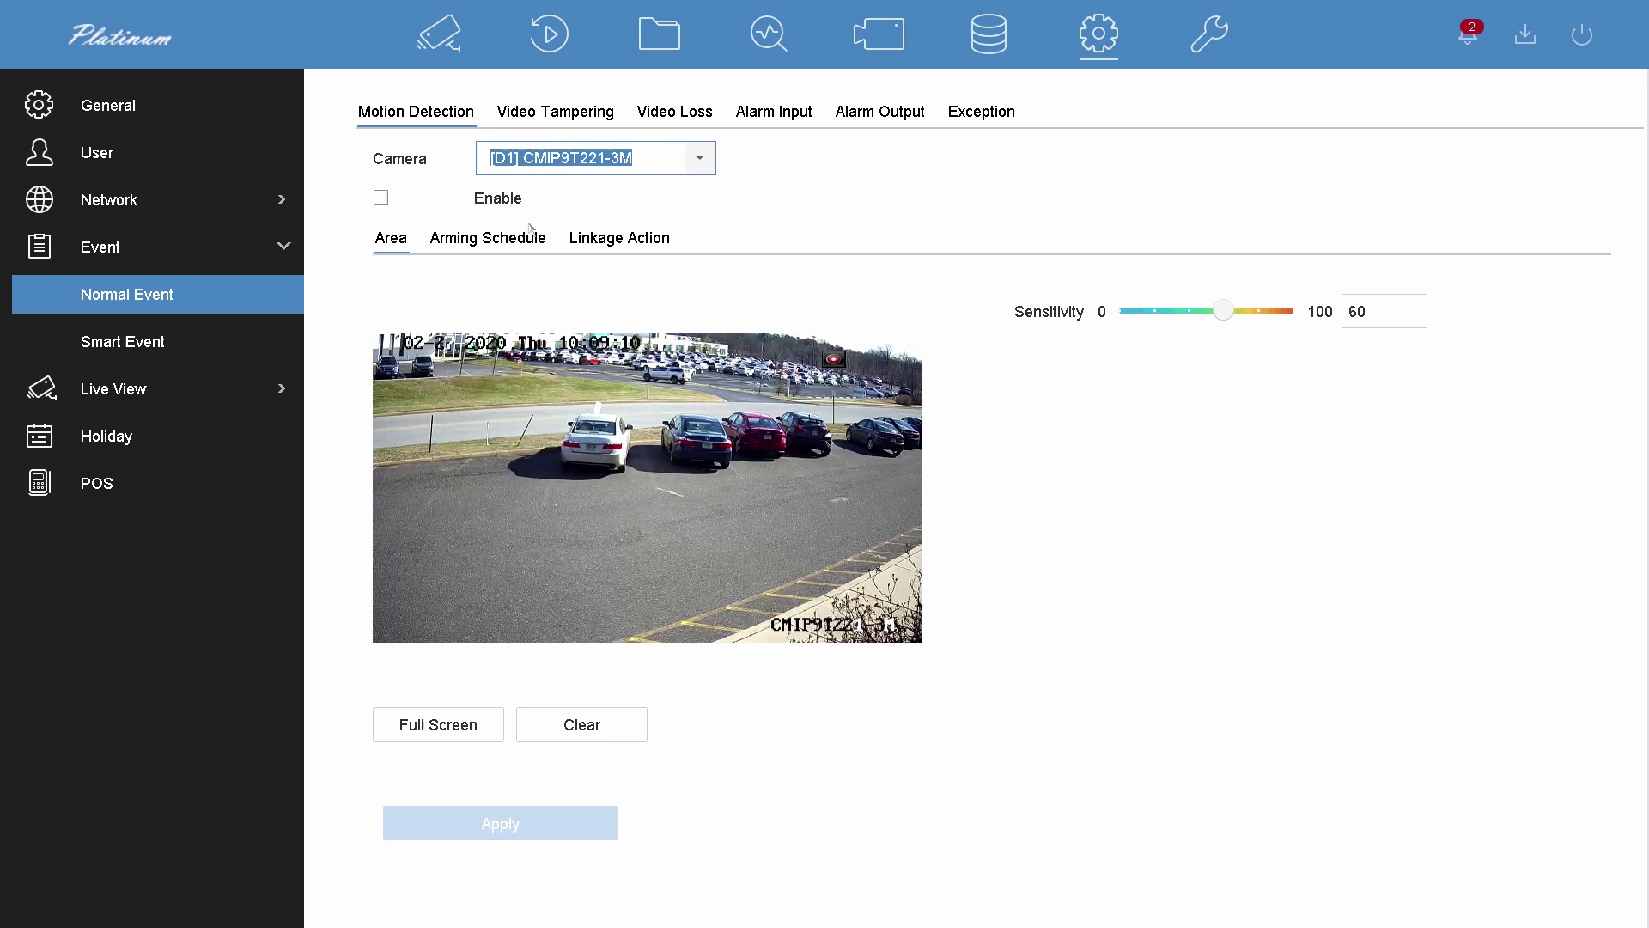
{"action": "left_click", "coordinate": [569, 160]}
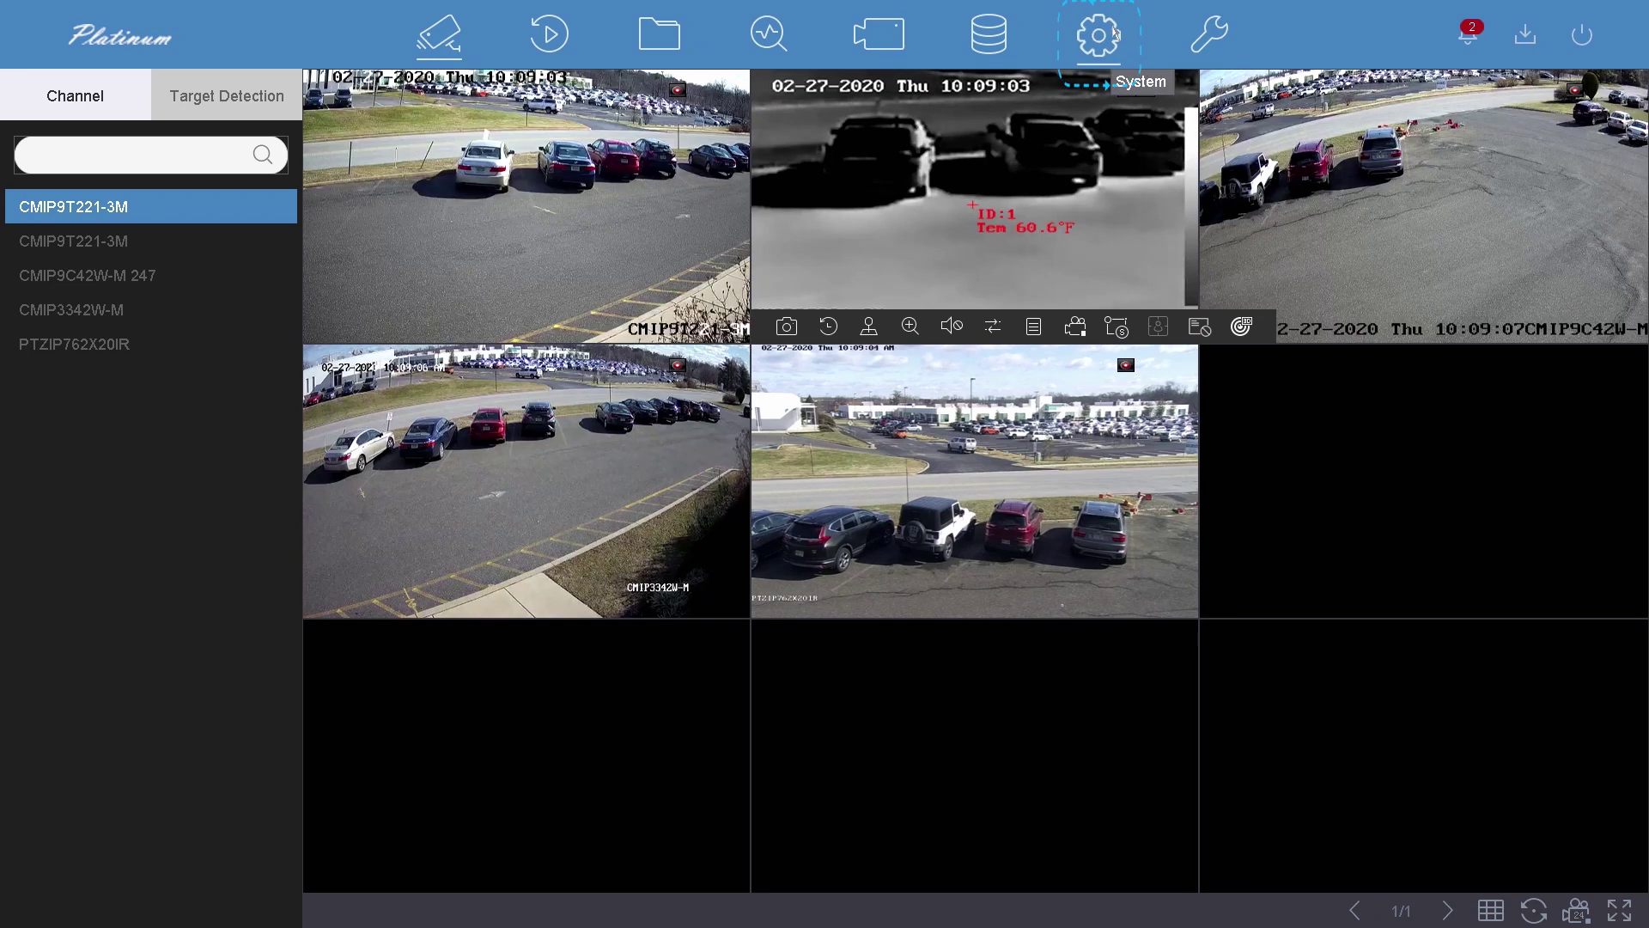
Enable motion detection on camera D4 with a full-frame area at sensitivity 60, and apply.
{"action": "left_click", "coordinate": [1098, 35]}
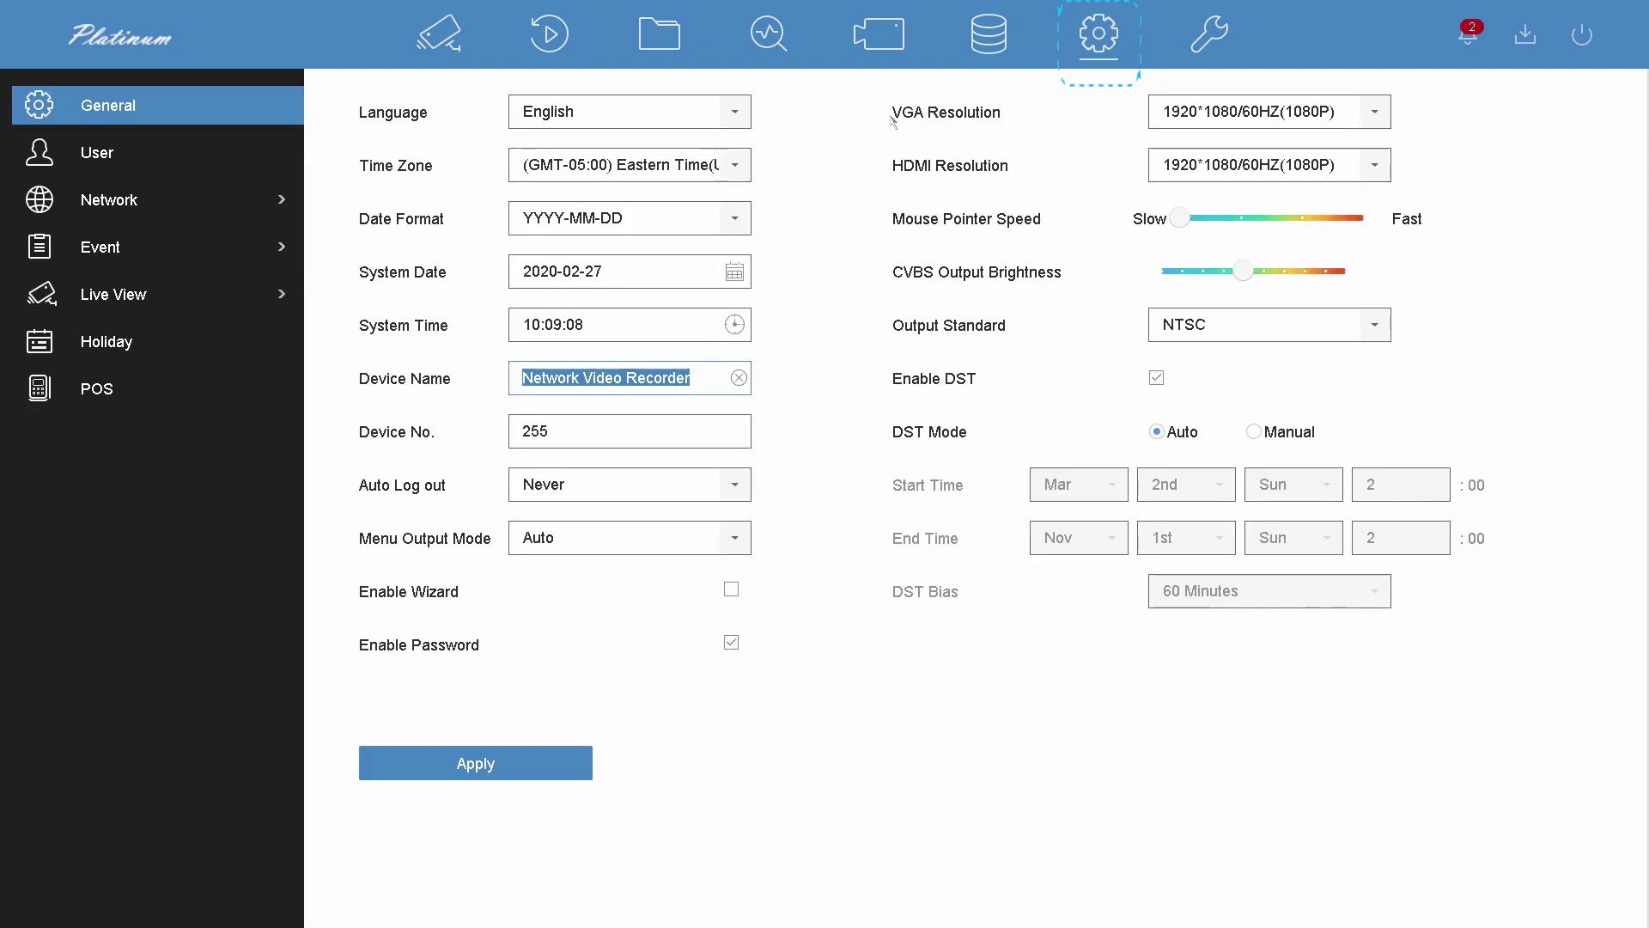
{"action": "left_click", "coordinate": [274, 248]}
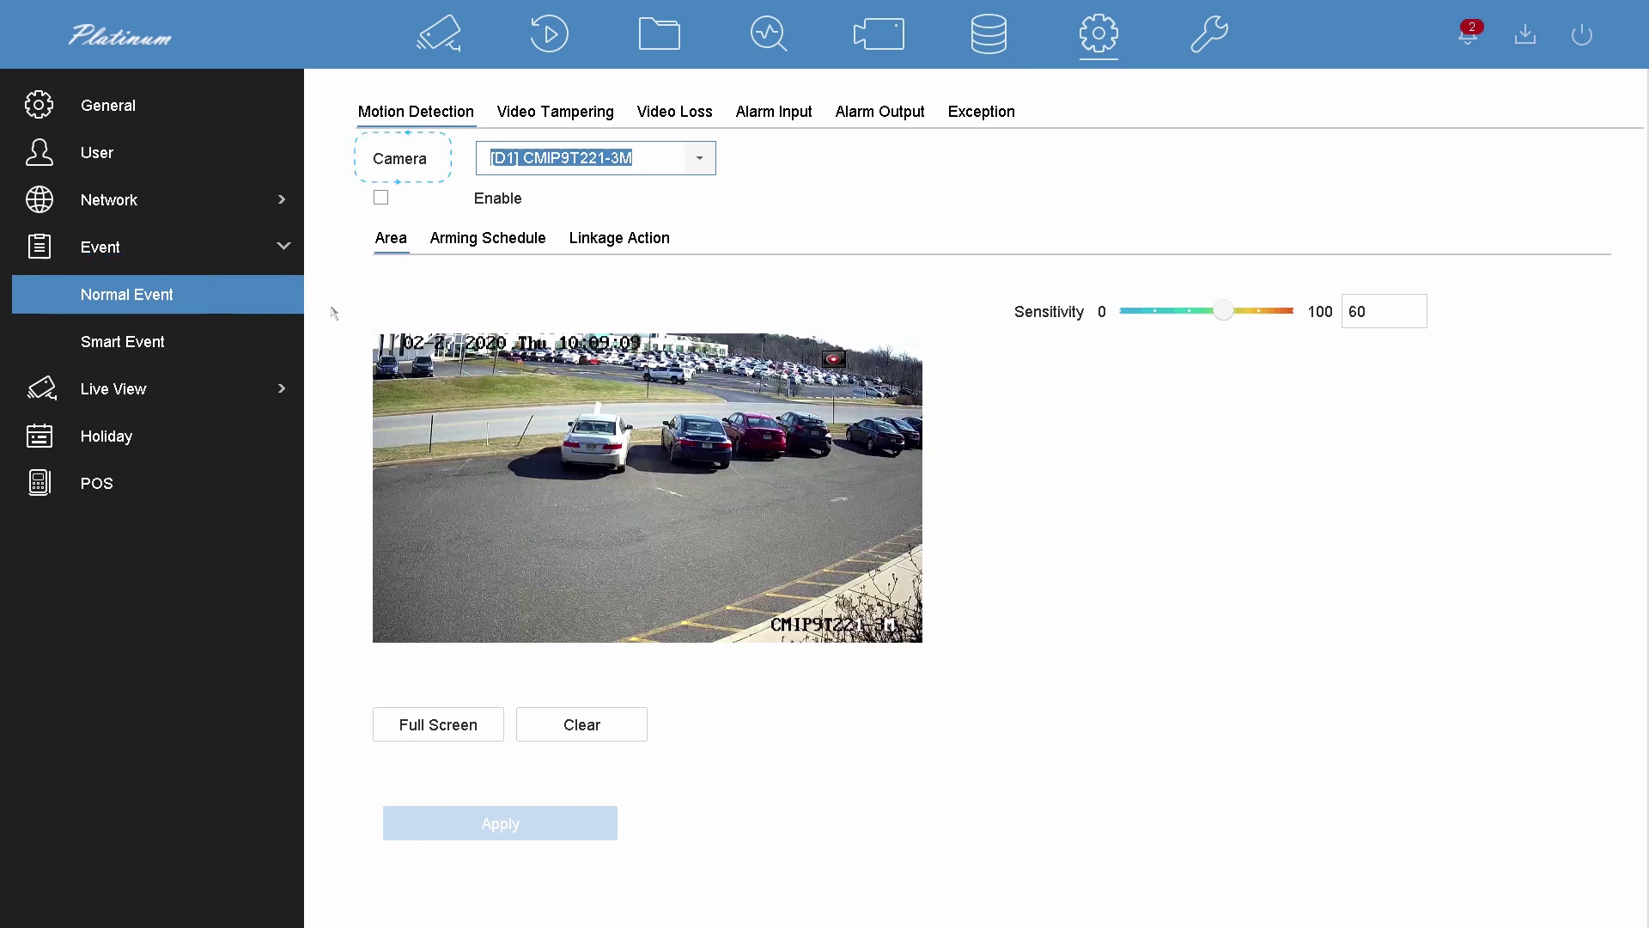
{"action": "left_click", "coordinate": [566, 163]}
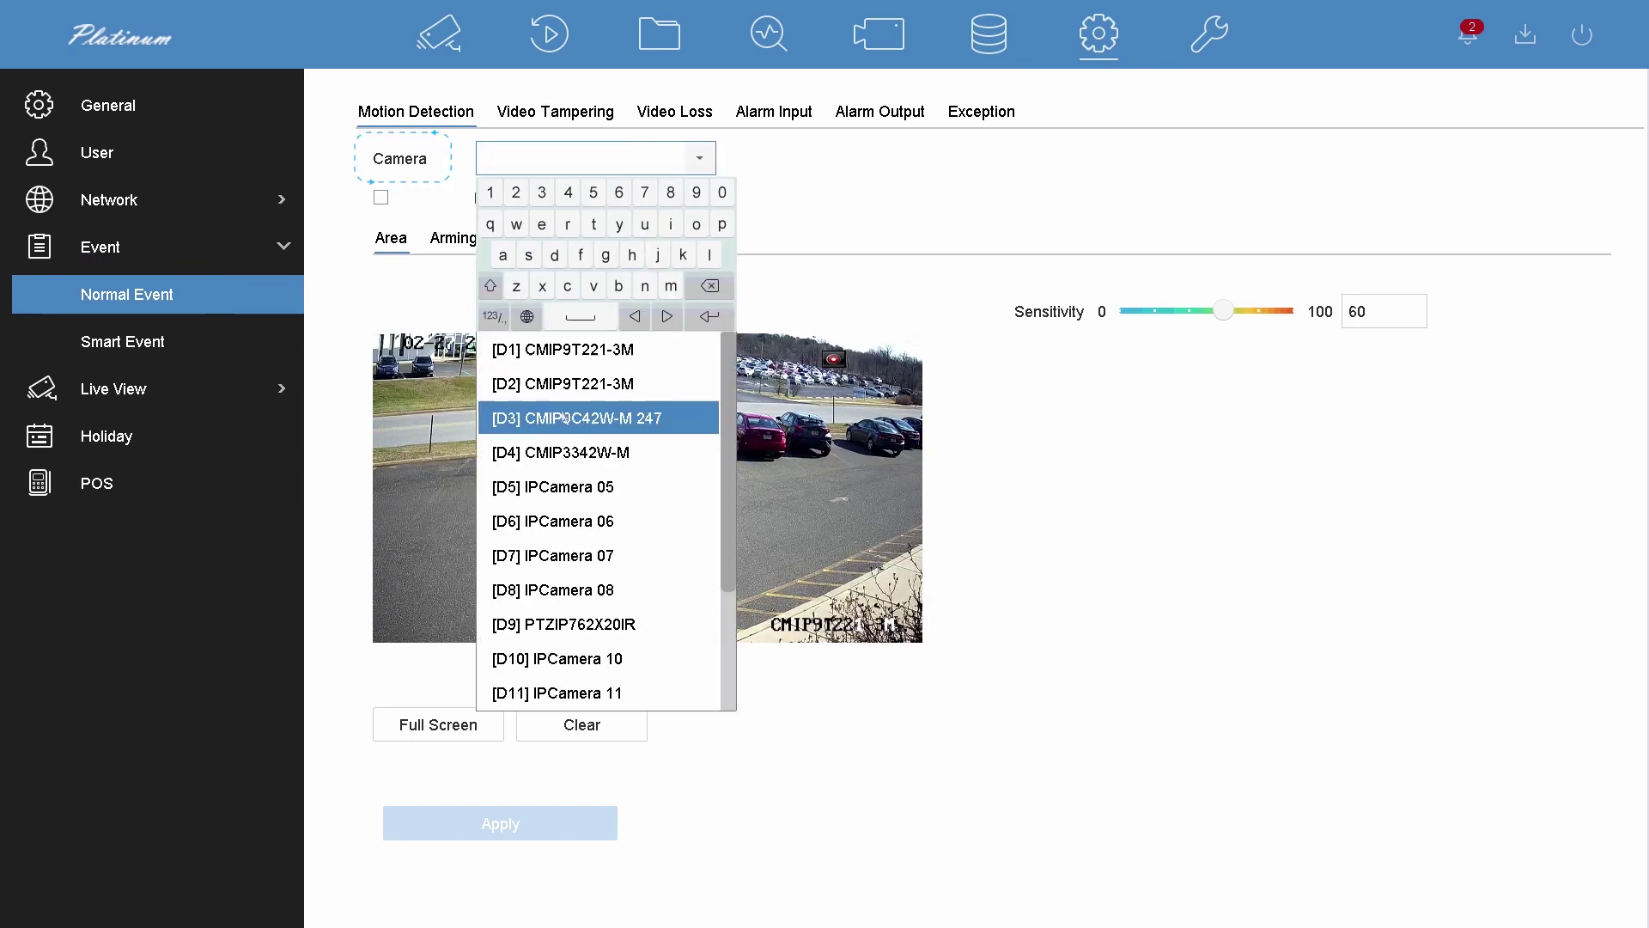
{"action": "left_click", "coordinate": [566, 452]}
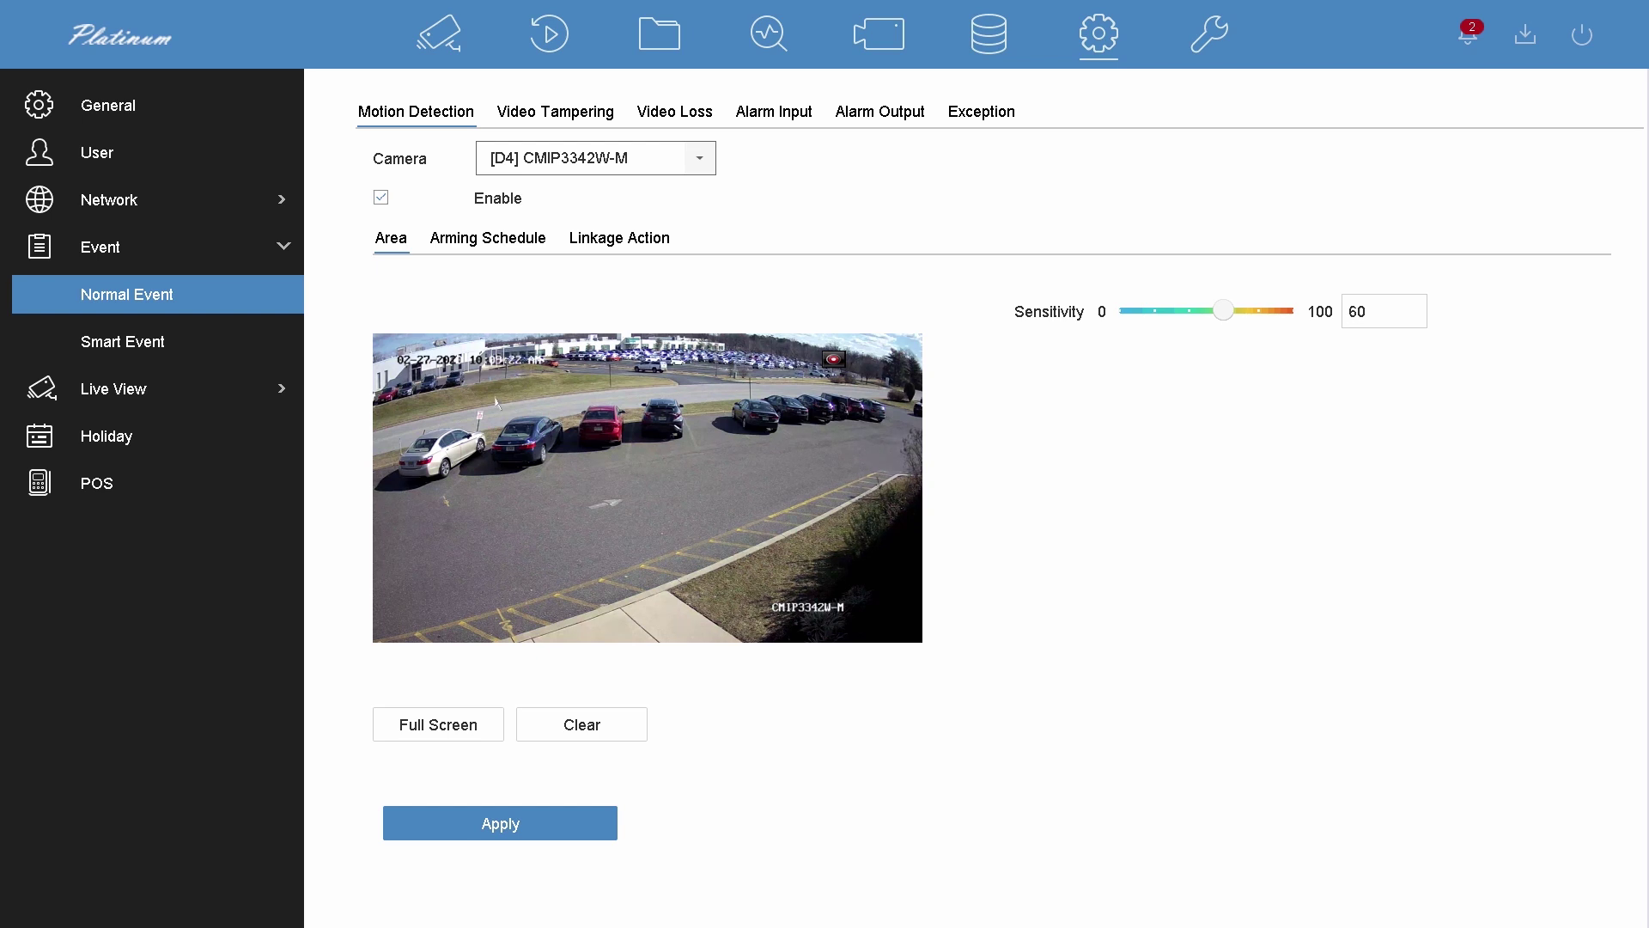
{"action": "left_click_drag", "start_coordinate": [497, 397], "coordinate": [803, 612]}
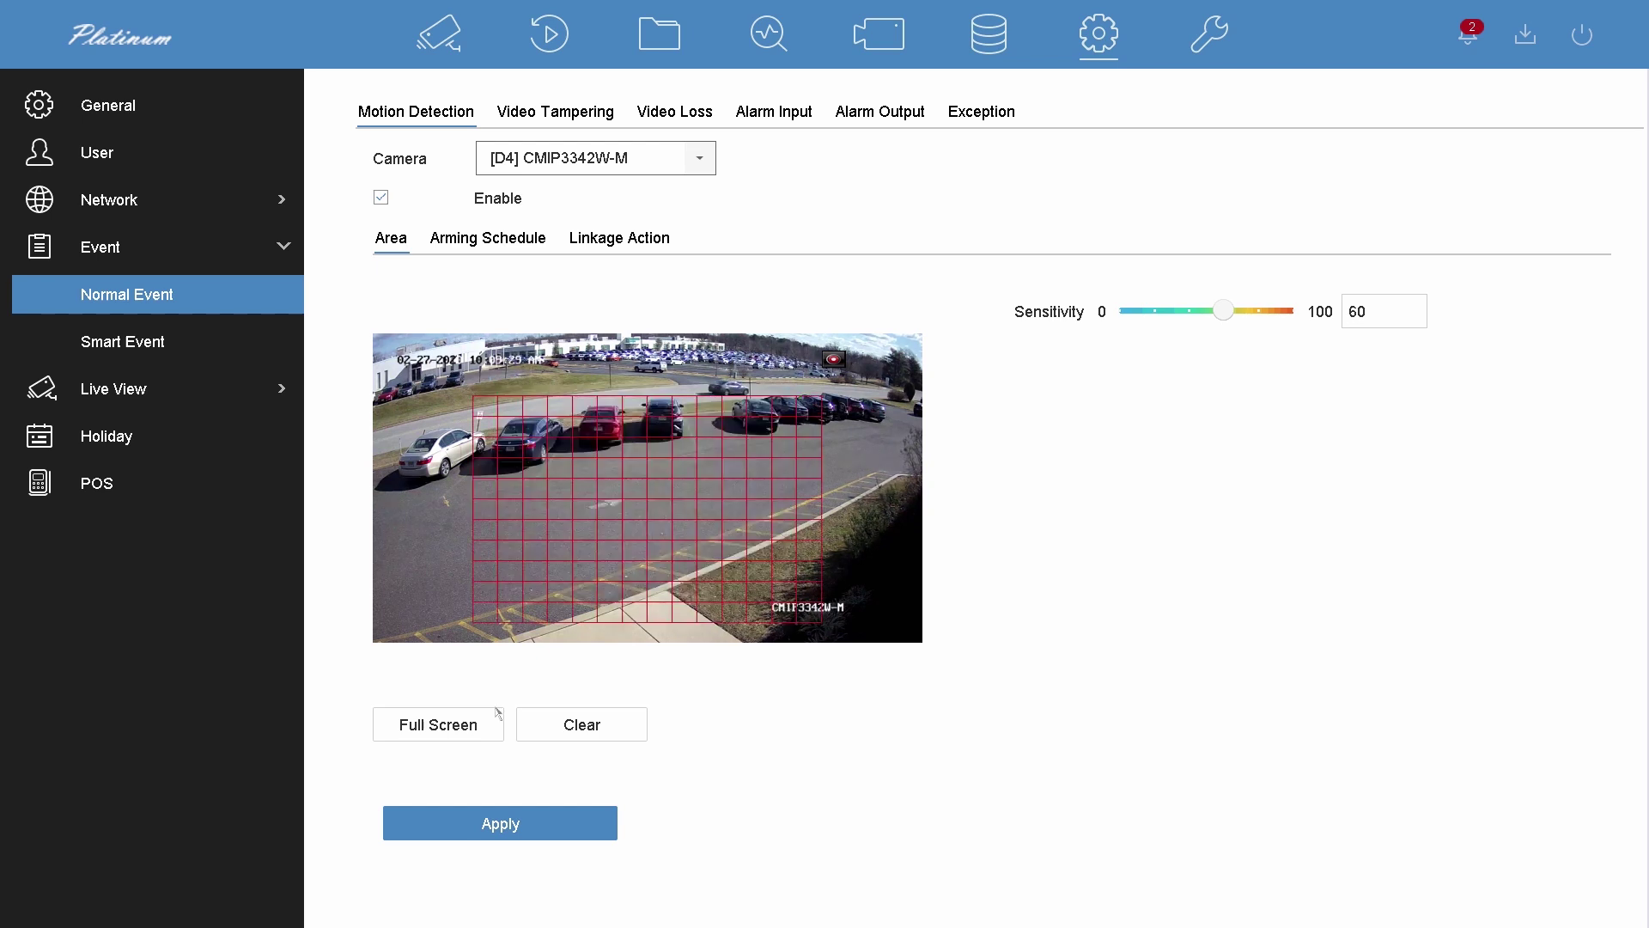
{"action": "left_click", "coordinate": [498, 822]}
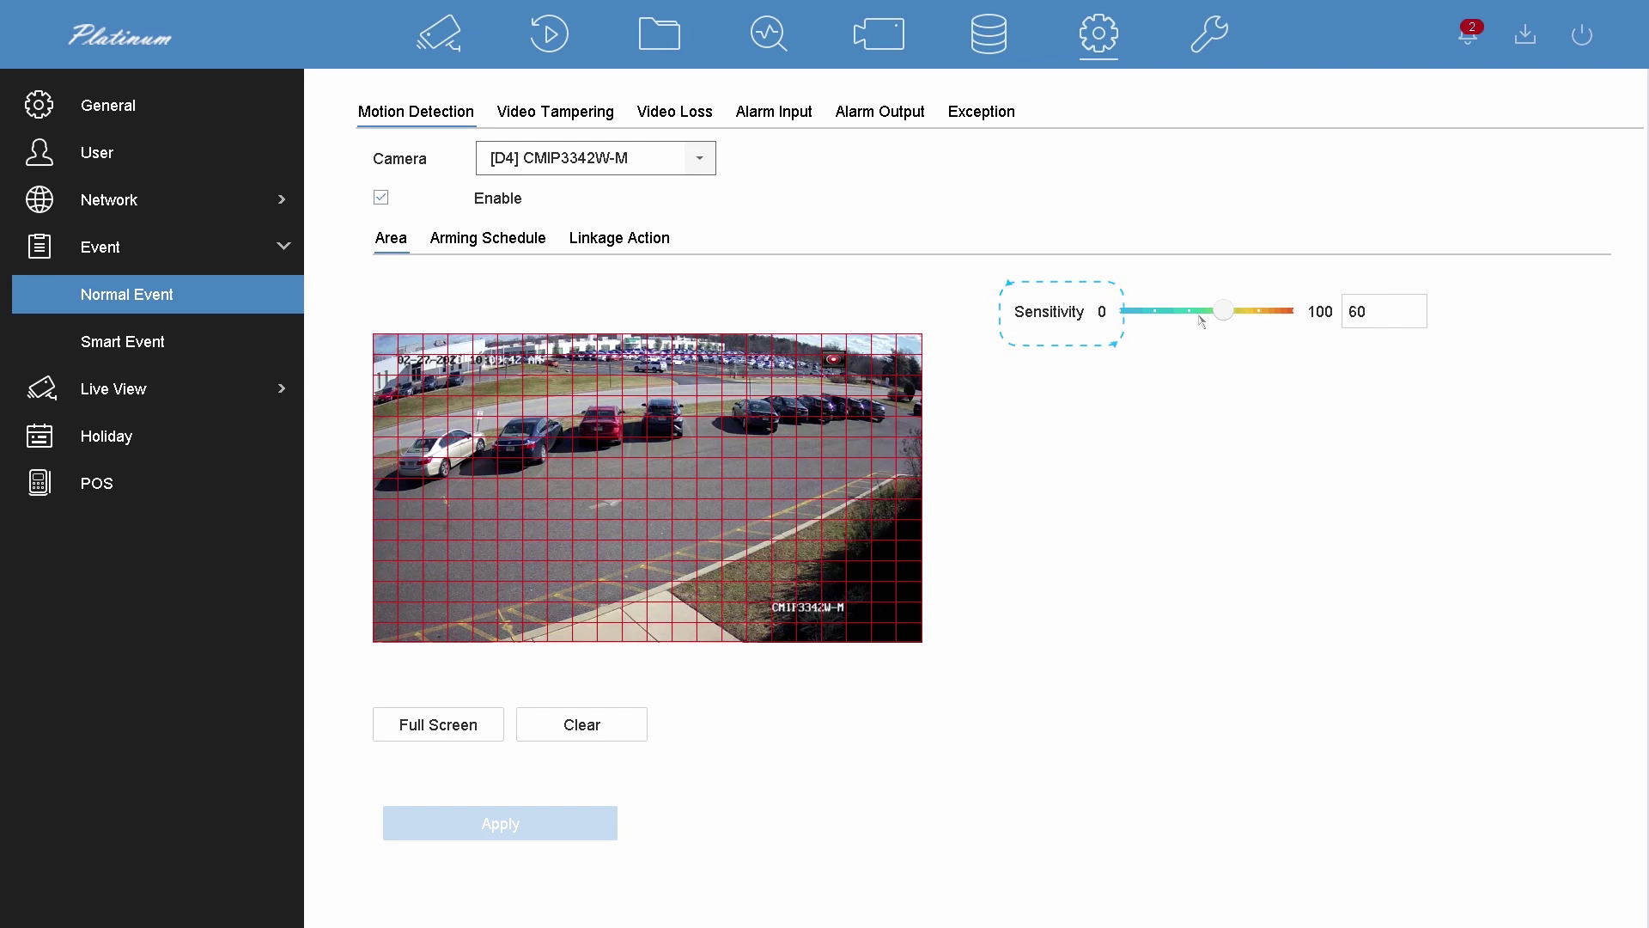
Check camera D4's motion arming schedule and its linkage actions, with D4 as trigger channel.
{"action": "left_click", "coordinate": [520, 247]}
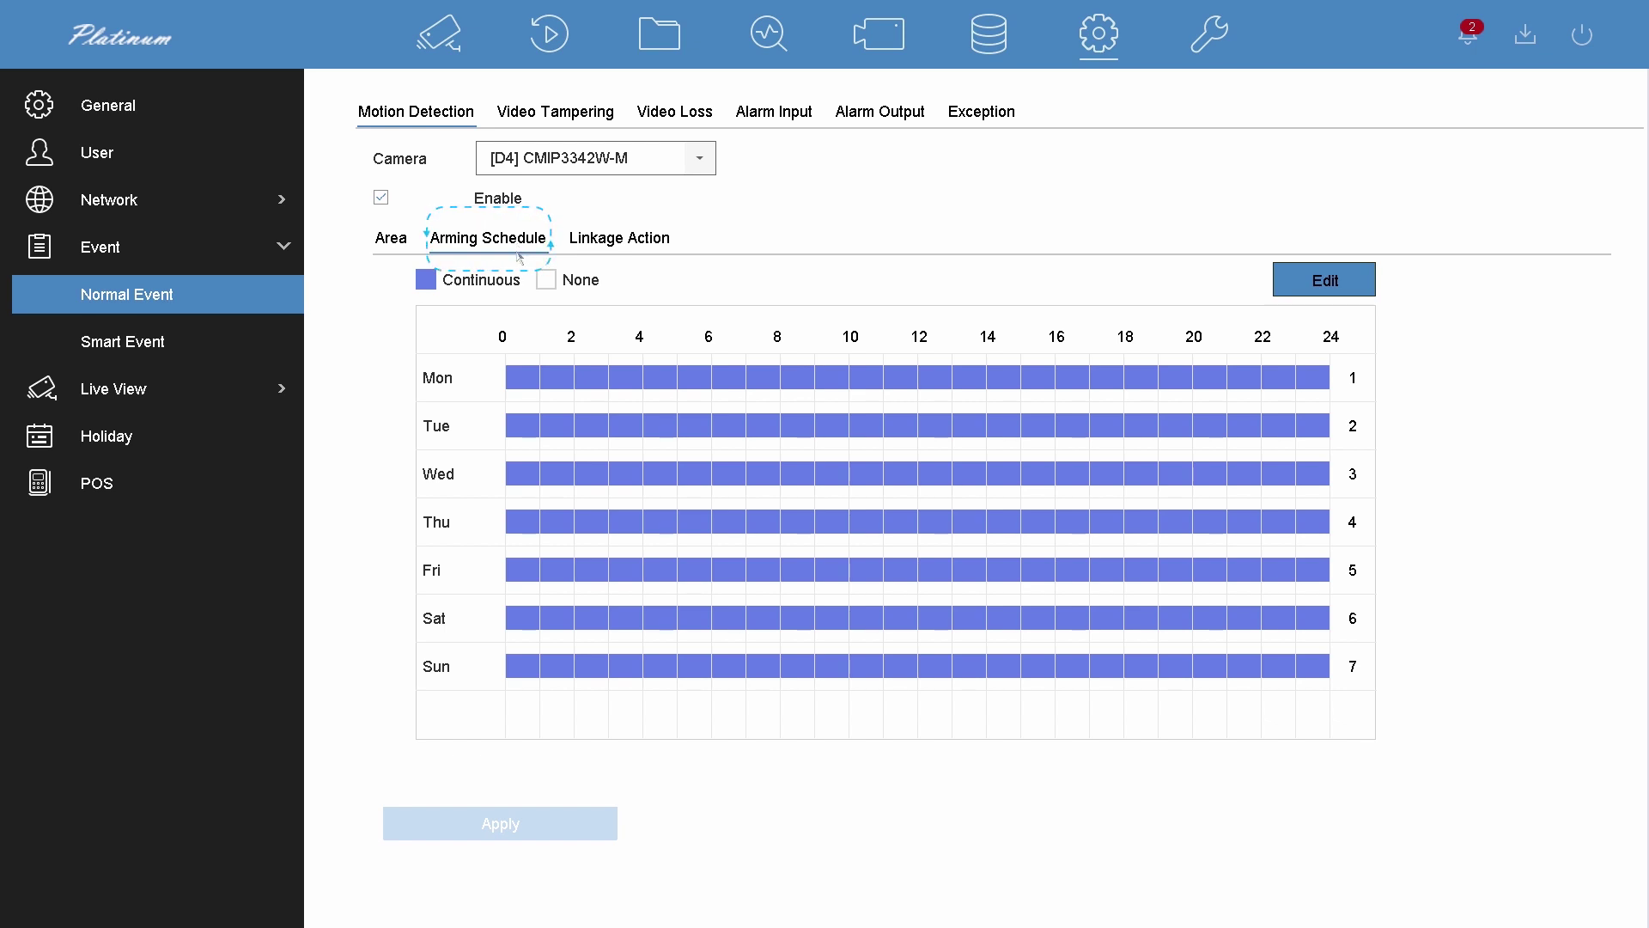
{"action": "left_click", "coordinate": [623, 249]}
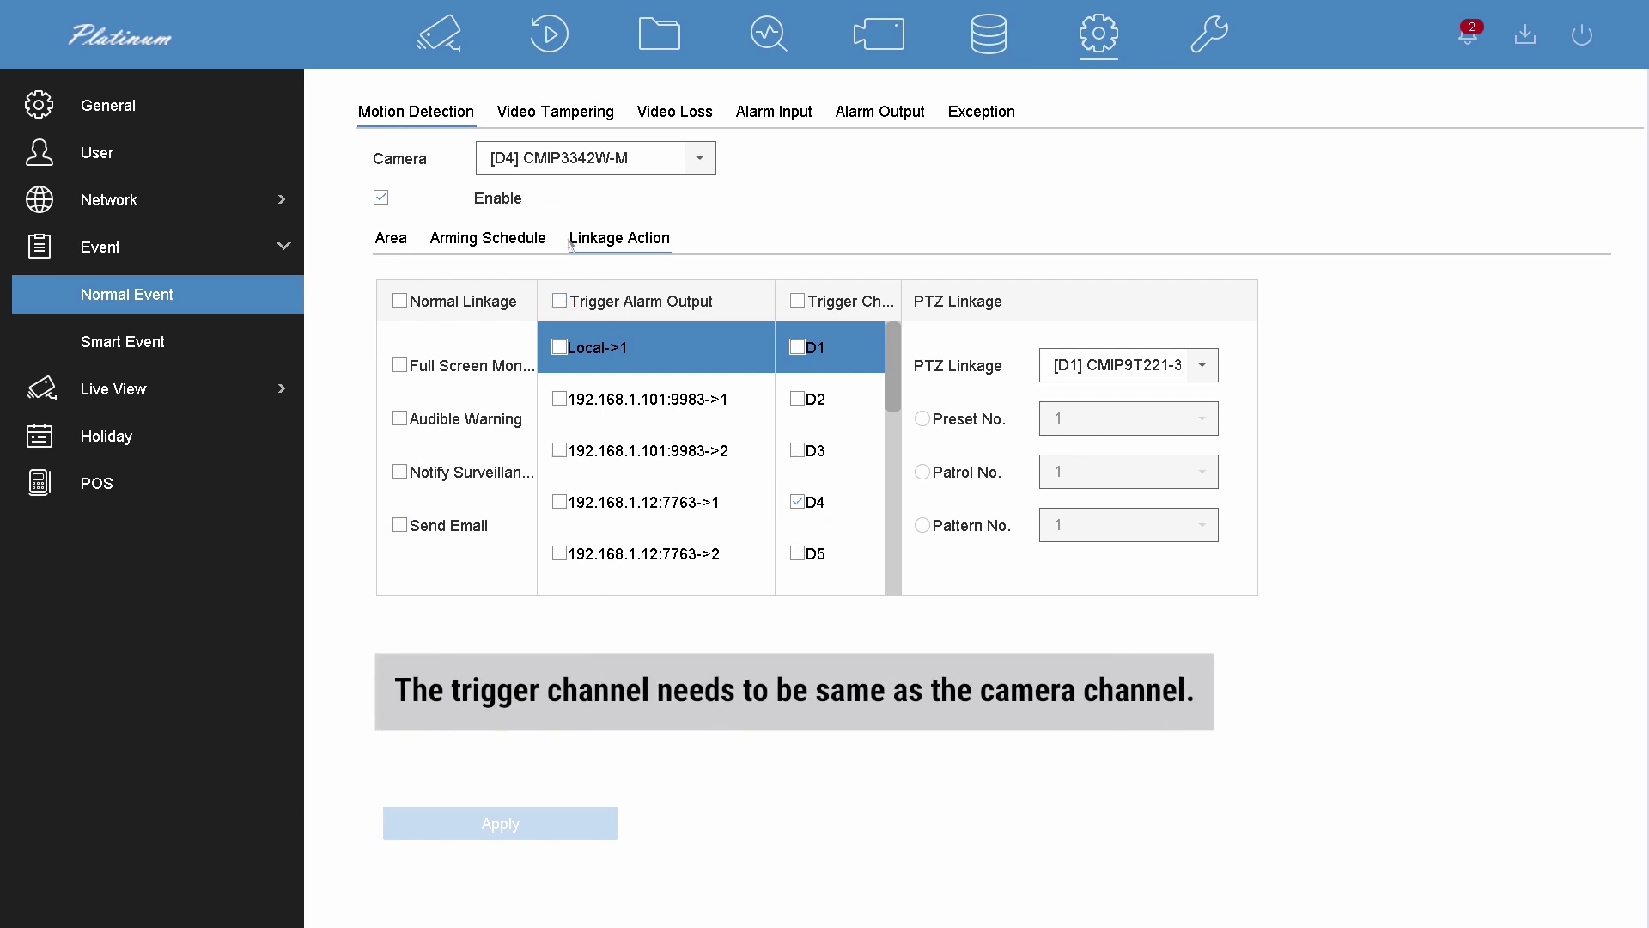
{"action": "left_click", "coordinate": [525, 161]}
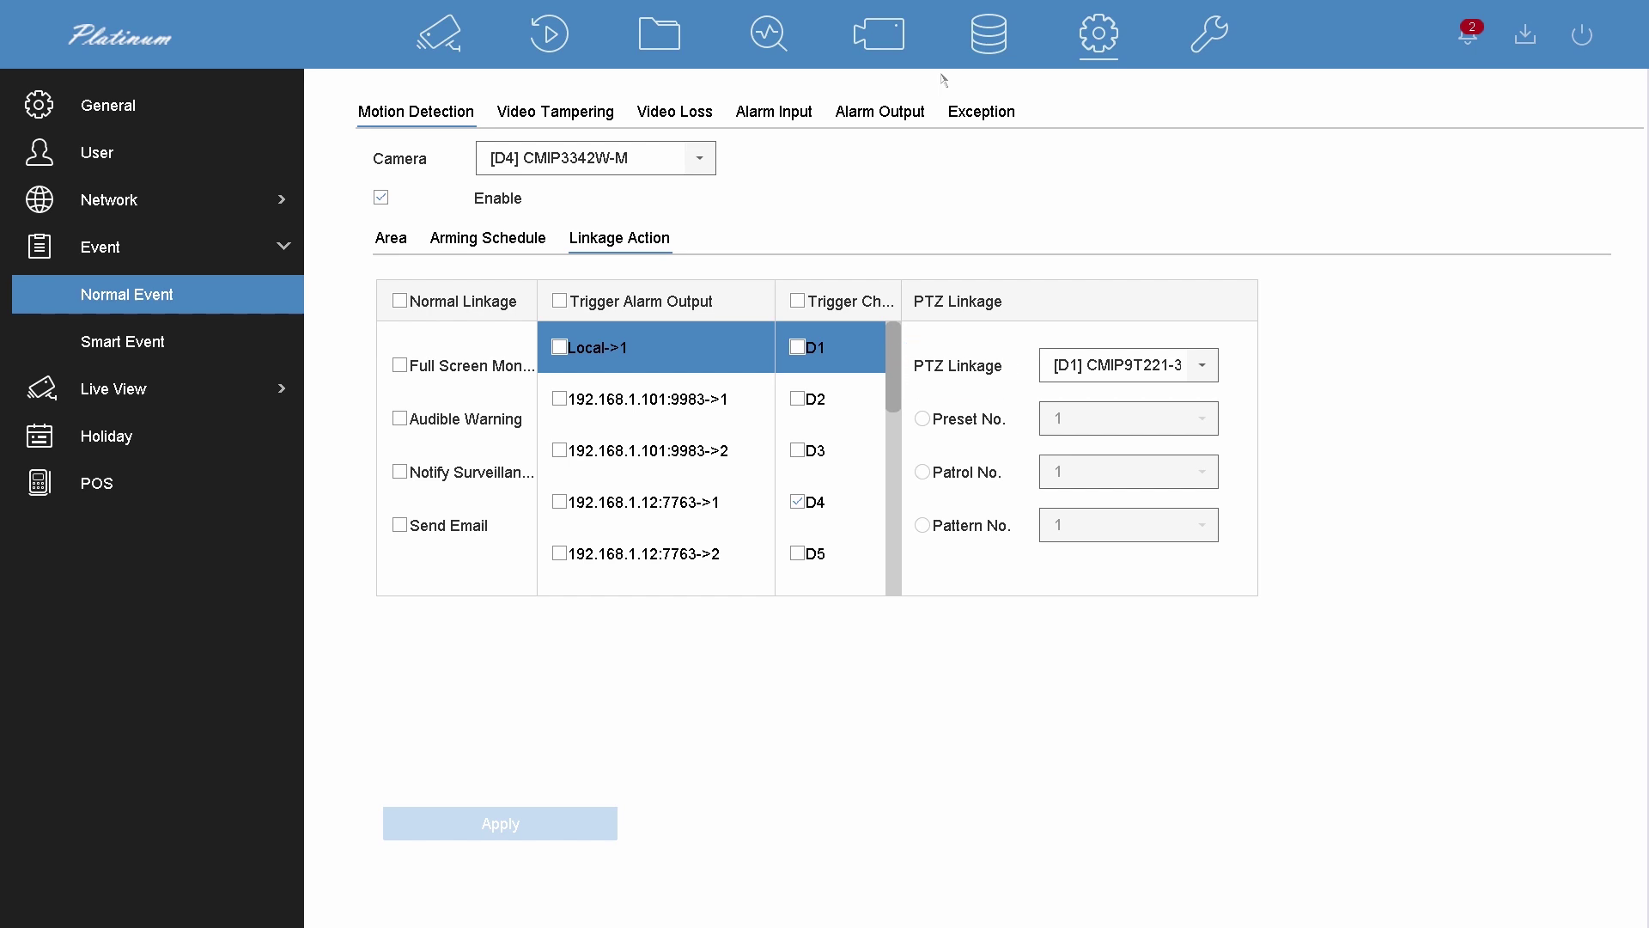
Give camera D4 a Motion recording schedule, 0–24 every day, apply it, and return to live view.
{"action": "left_click", "coordinate": [1012, 48]}
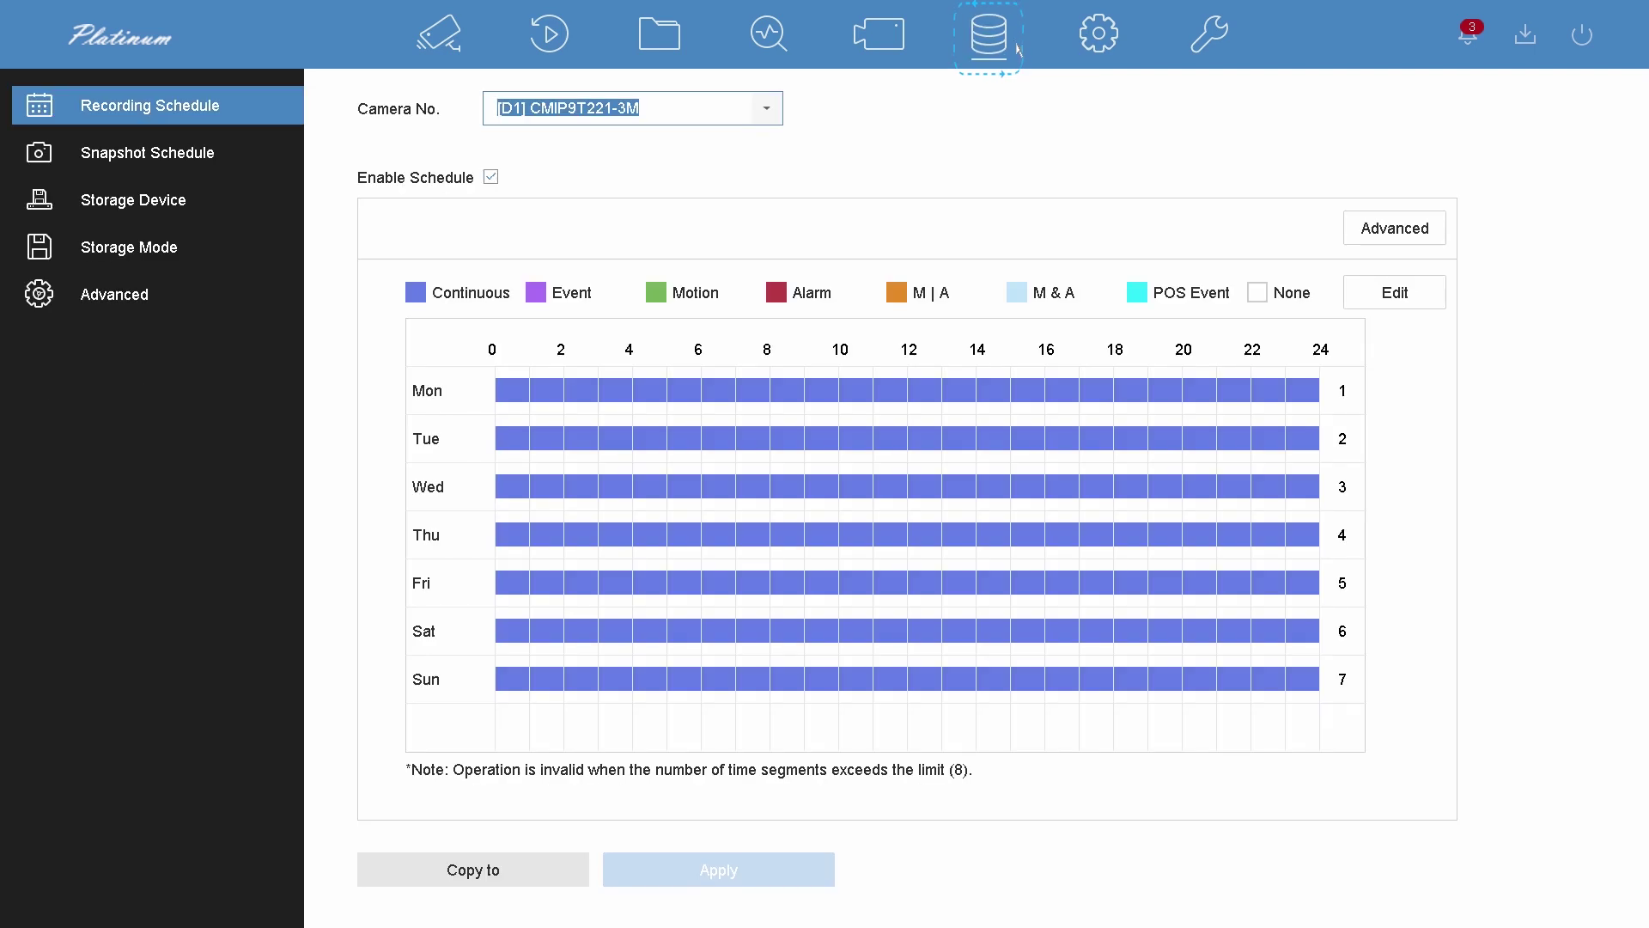
{"action": "left_click", "coordinate": [766, 109]}
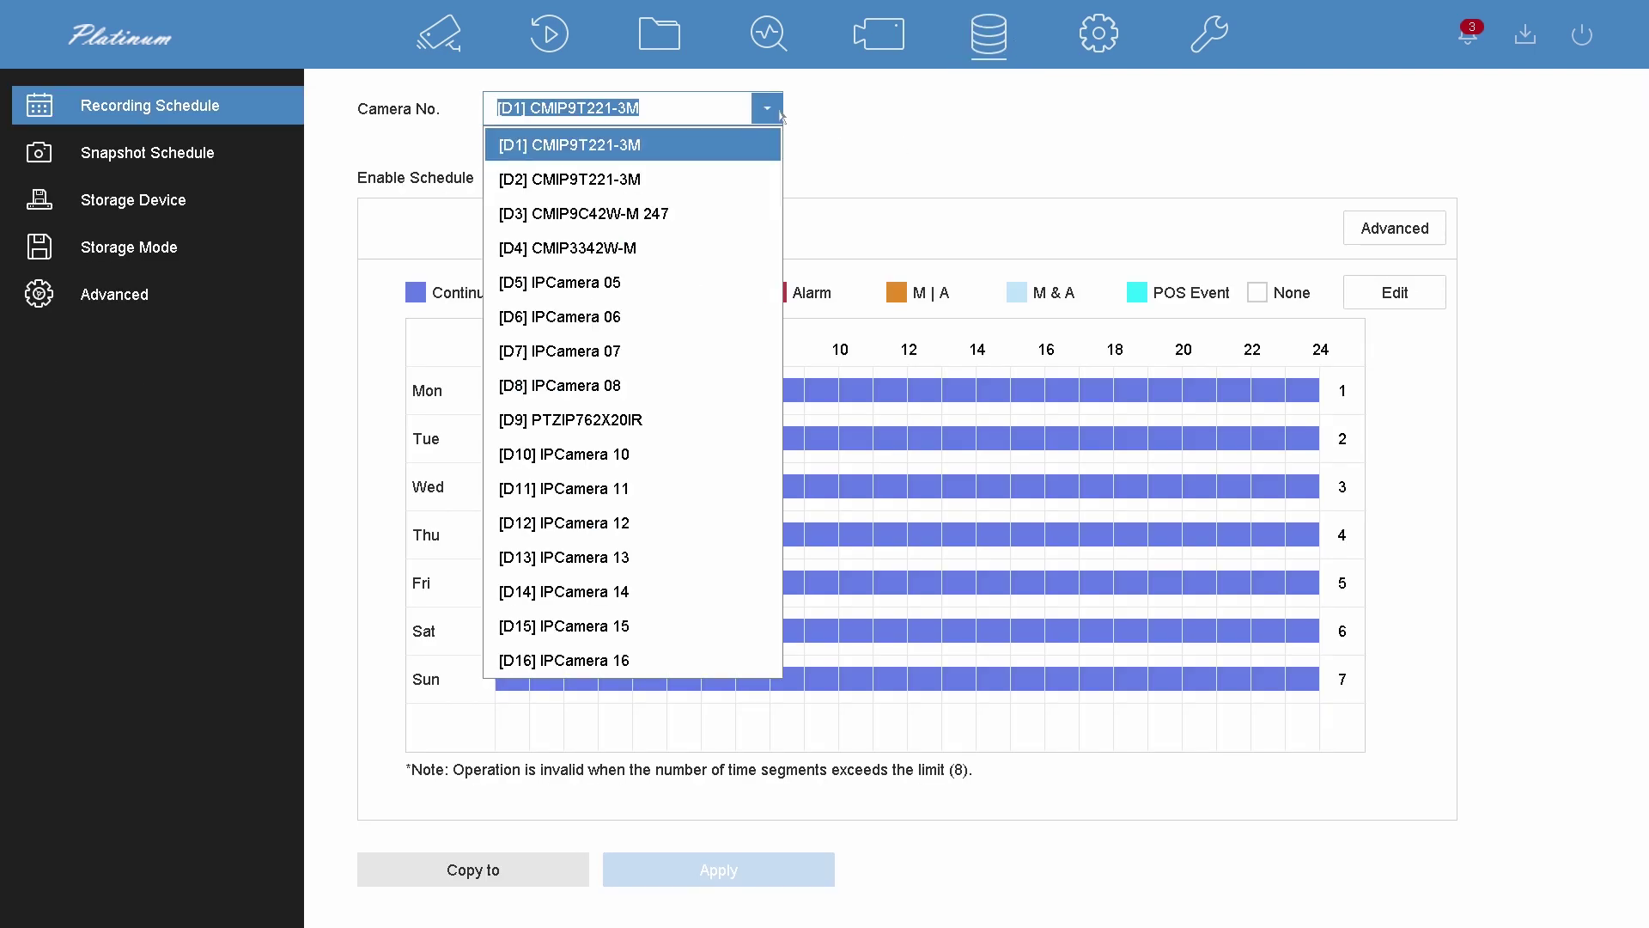
{"action": "left_click", "coordinate": [714, 248]}
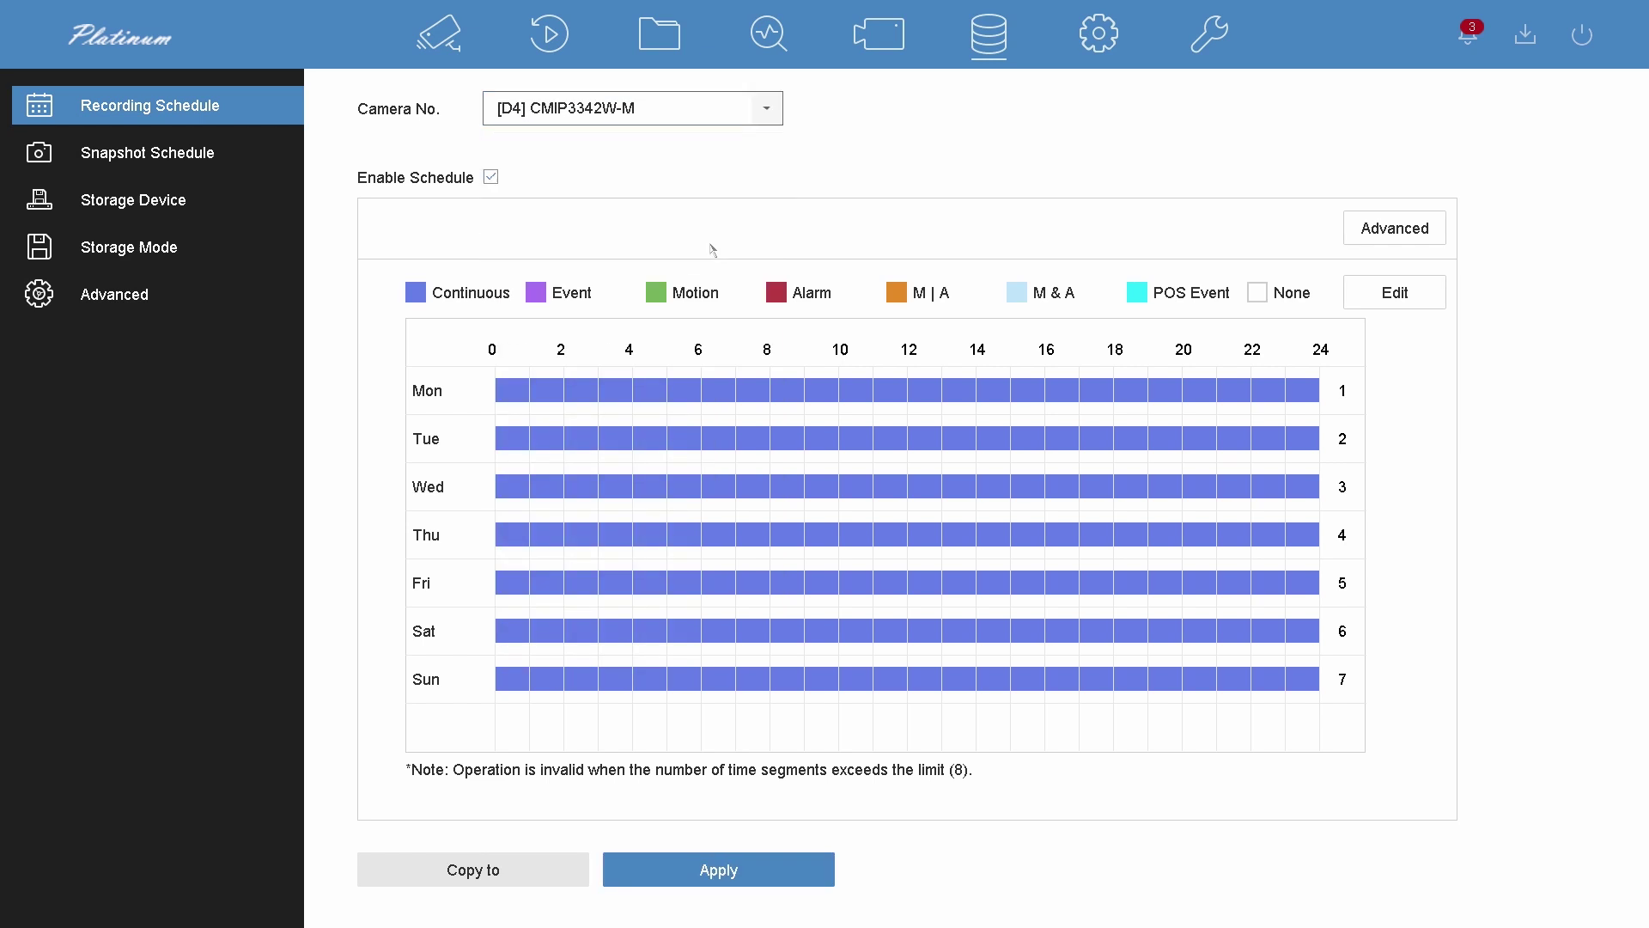
{"action": "left_click", "coordinate": [678, 296]}
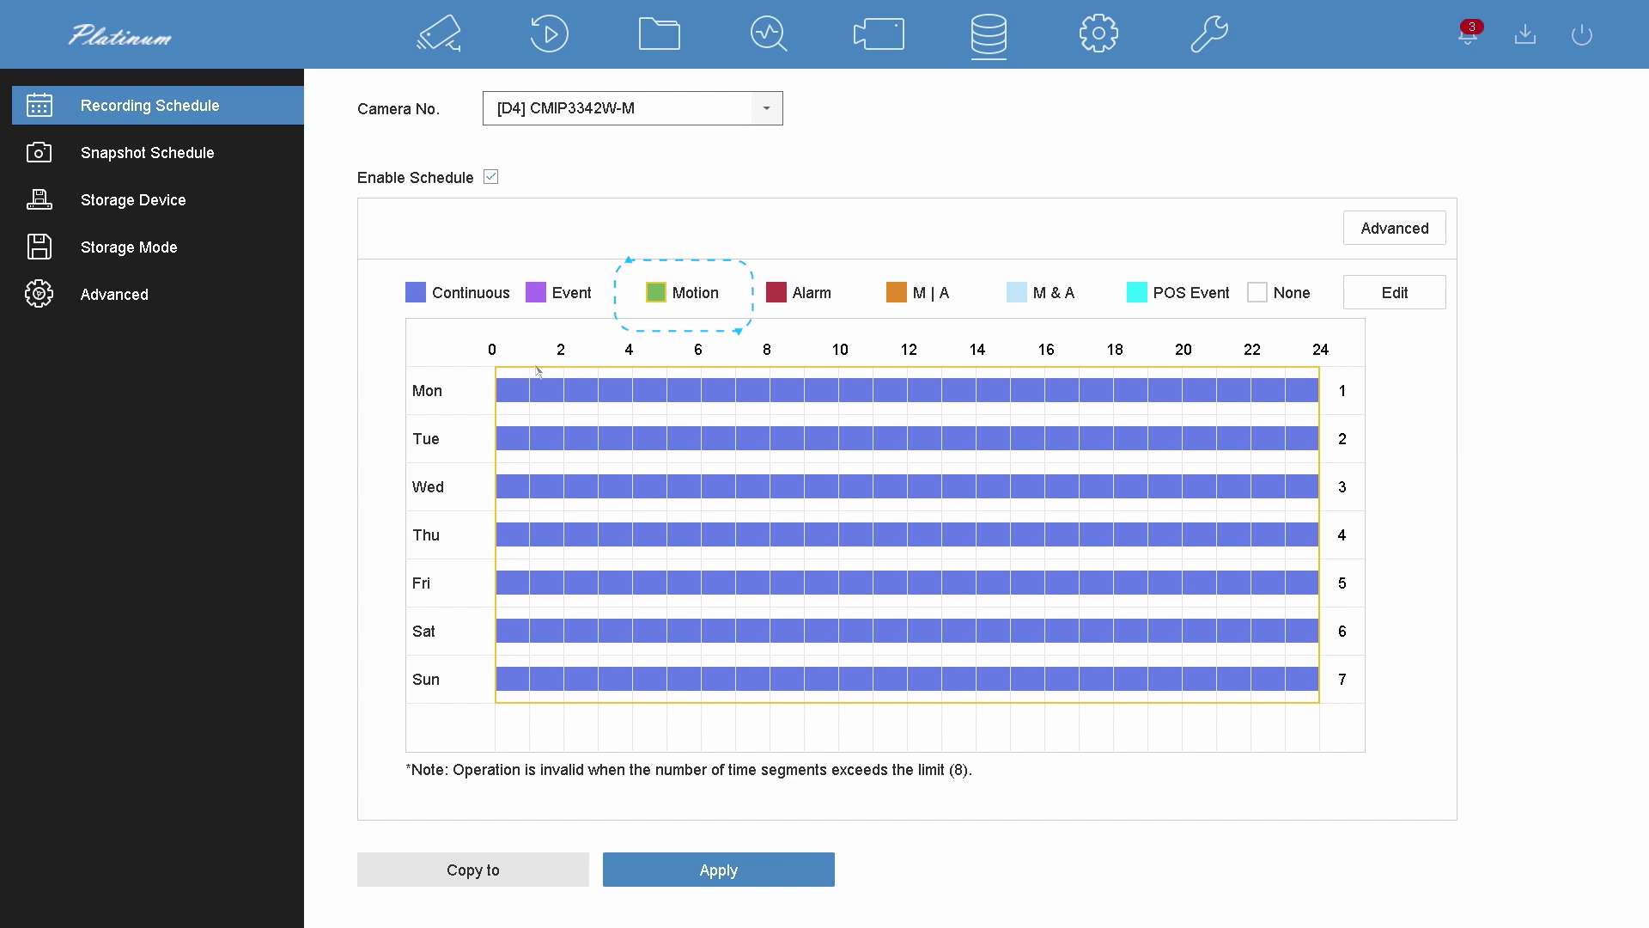
{"action": "left_click_drag", "start_coordinate": [517, 374], "coordinate": [1319, 697]}
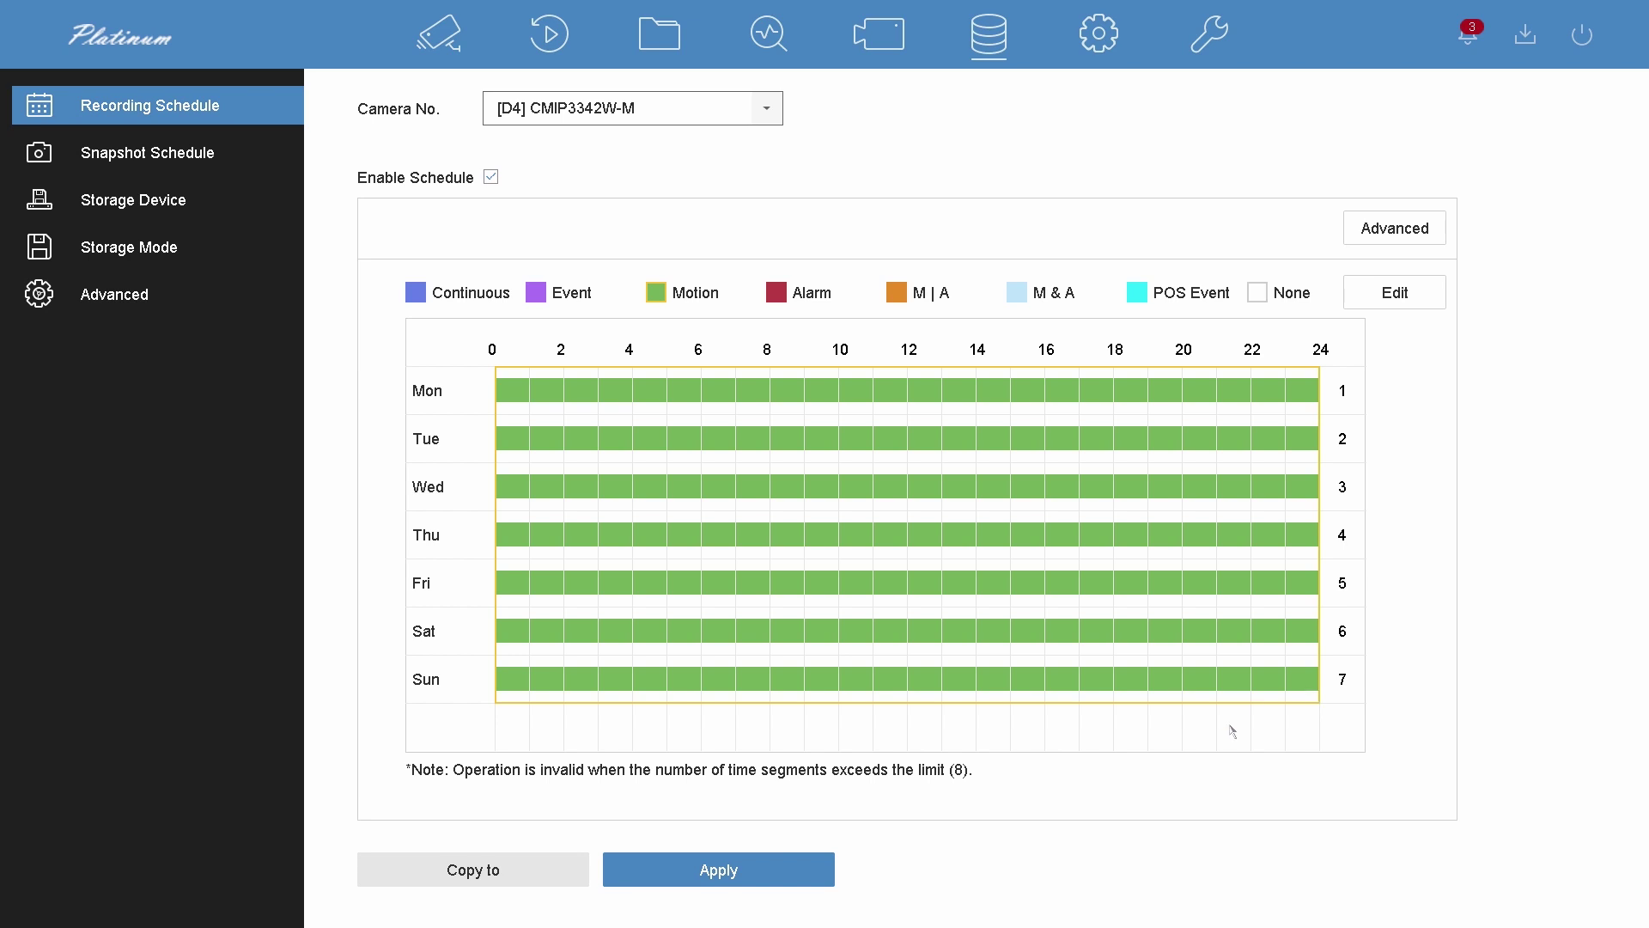
{"action": "left_click", "coordinate": [783, 863]}
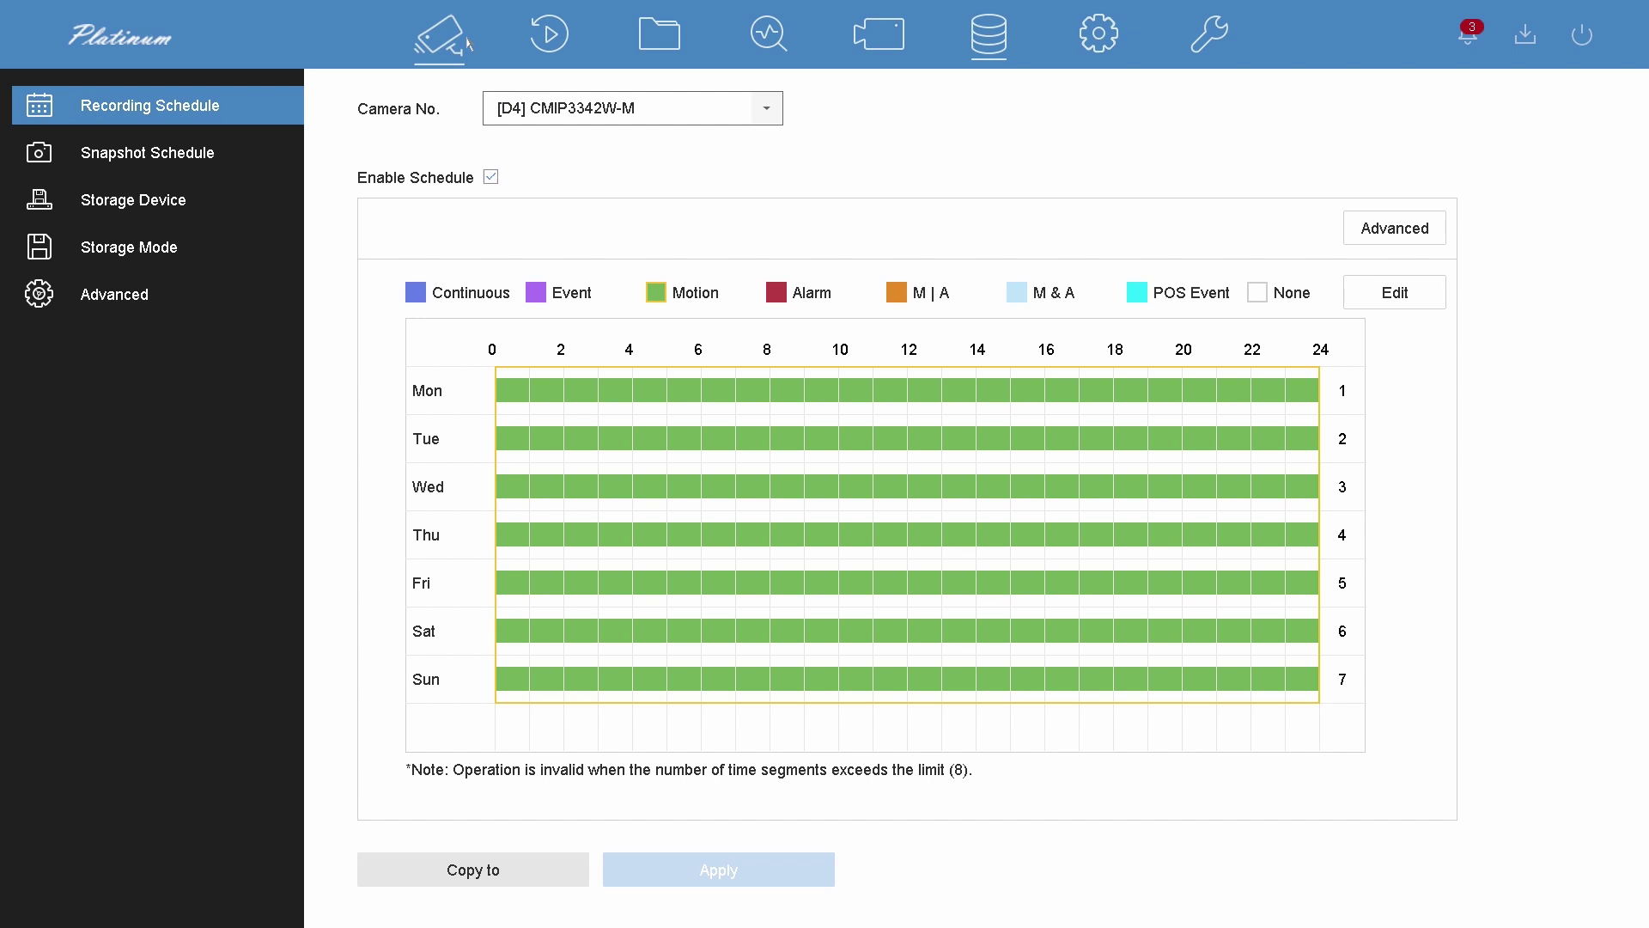
{"action": "left_click", "coordinate": [440, 34]}
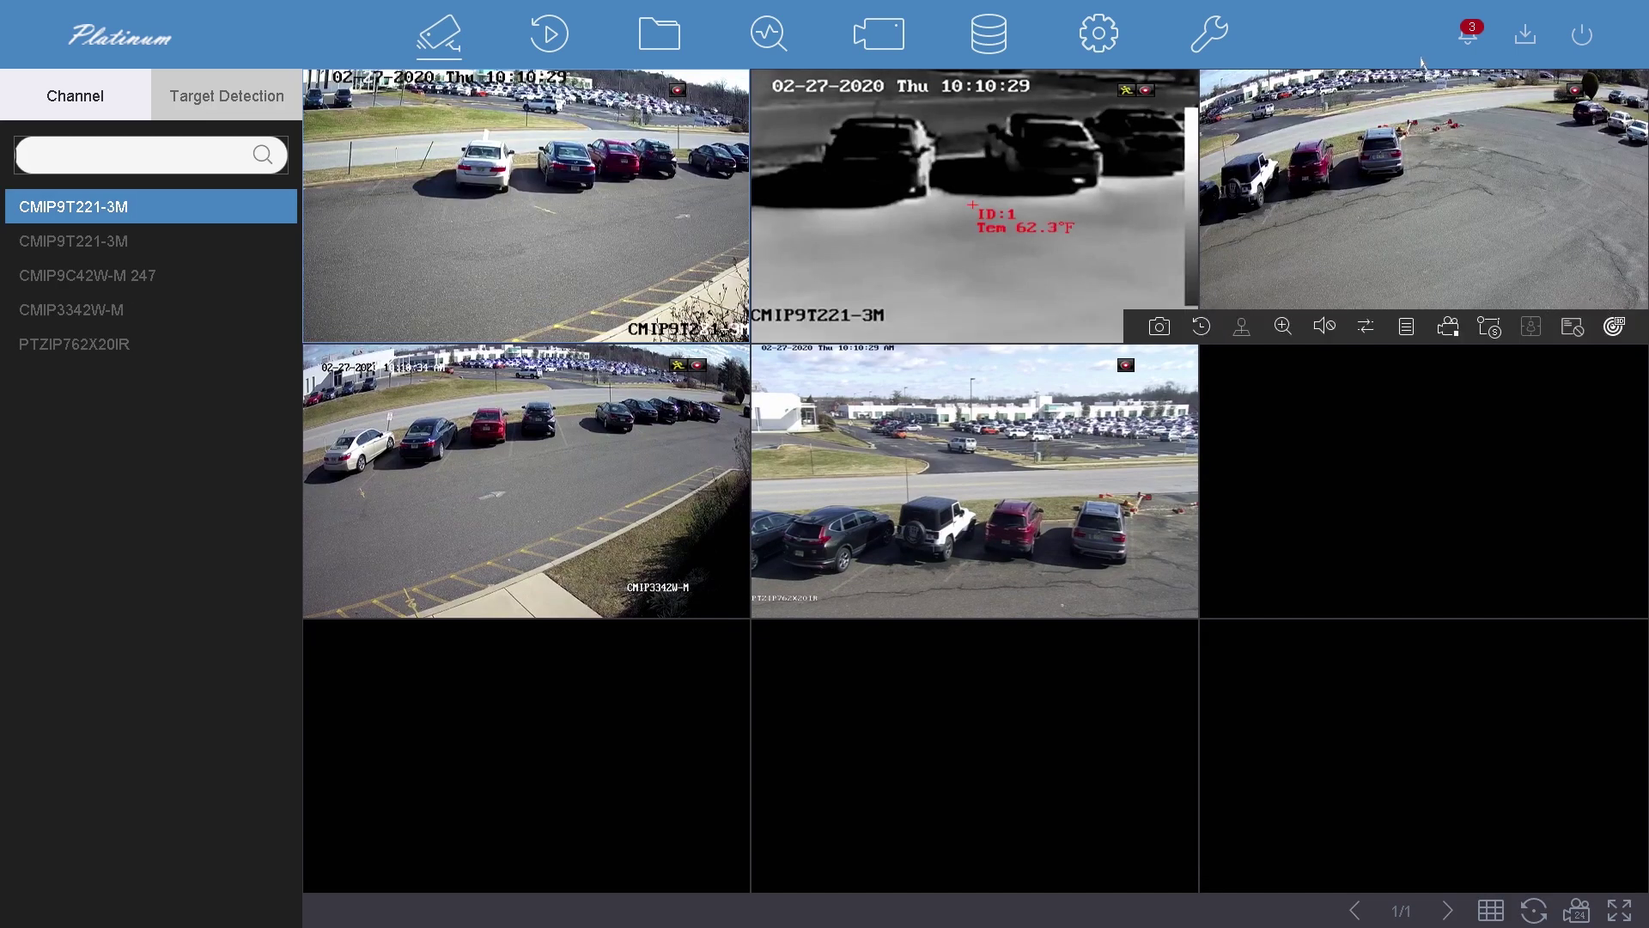
{"action": "left_click", "coordinate": [1463, 45]}
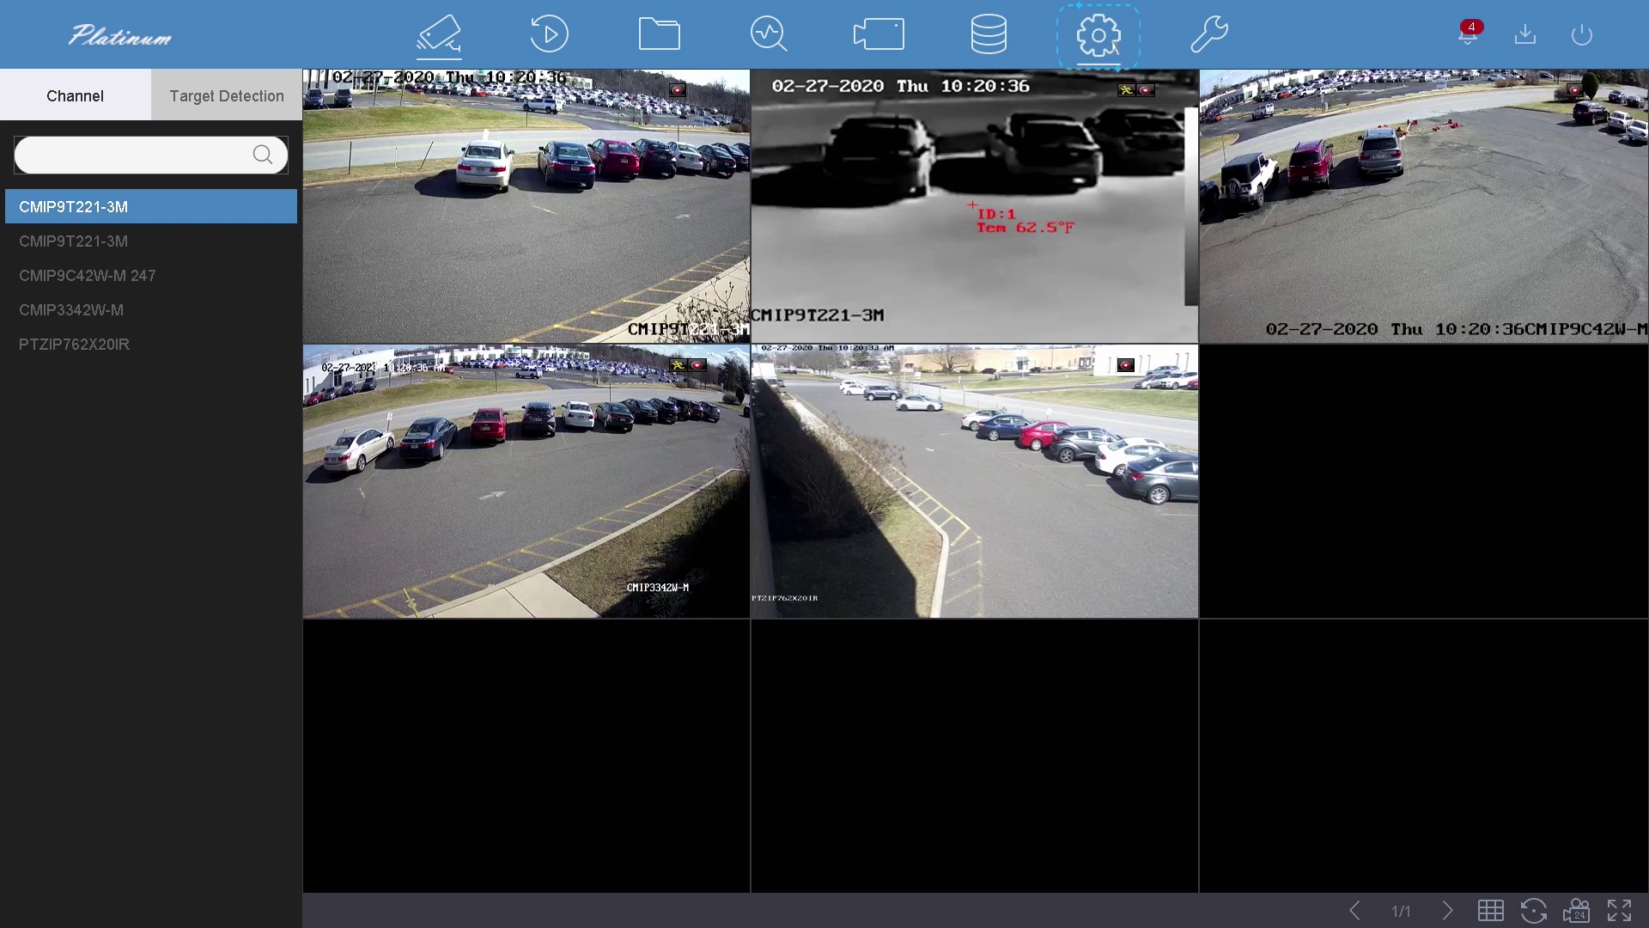
Turn on Line Crossing Detection for camera D4 in the Smart Event settings.
{"action": "left_click", "coordinate": [1112, 44]}
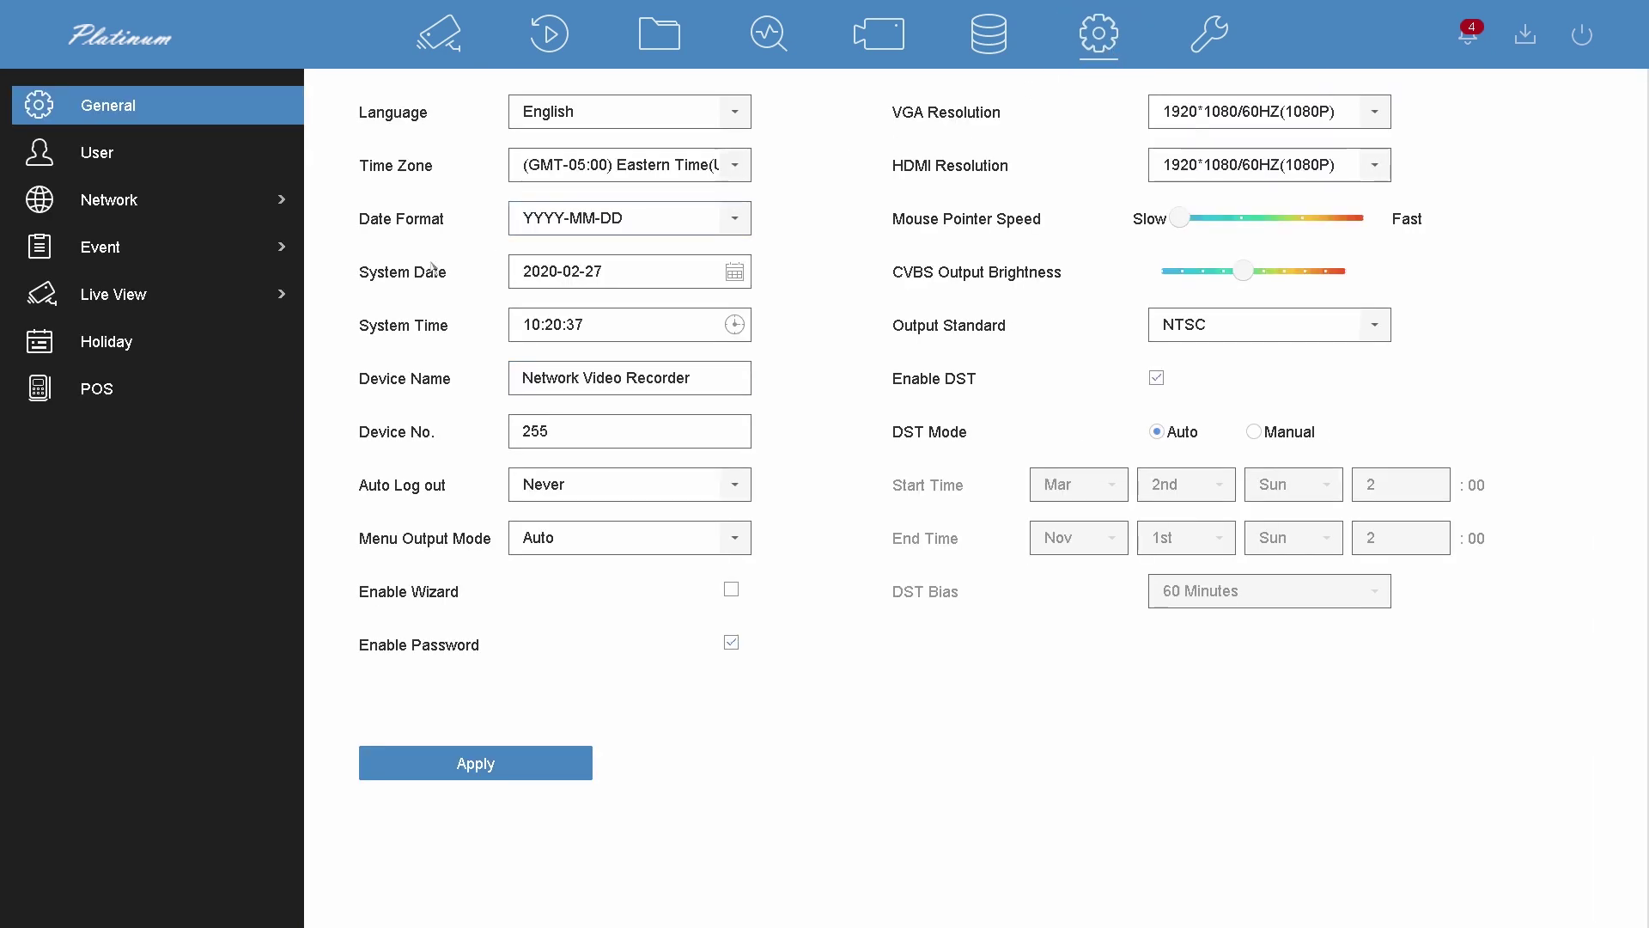
{"action": "left_click", "coordinate": [296, 253]}
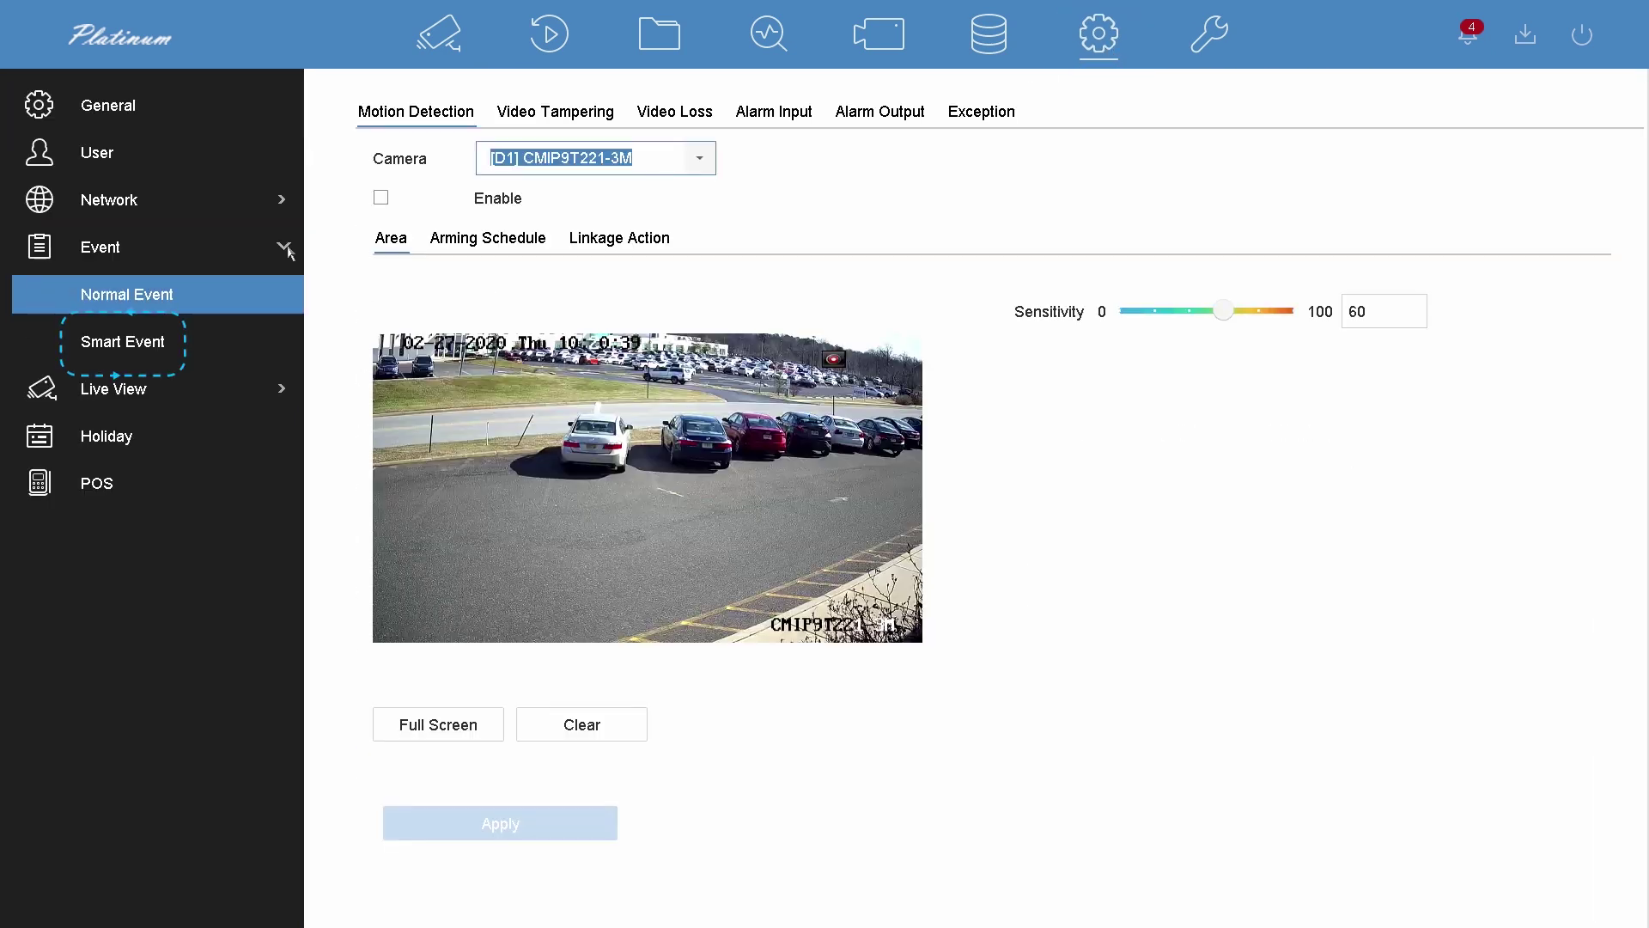
{"action": "left_click", "coordinate": [285, 331]}
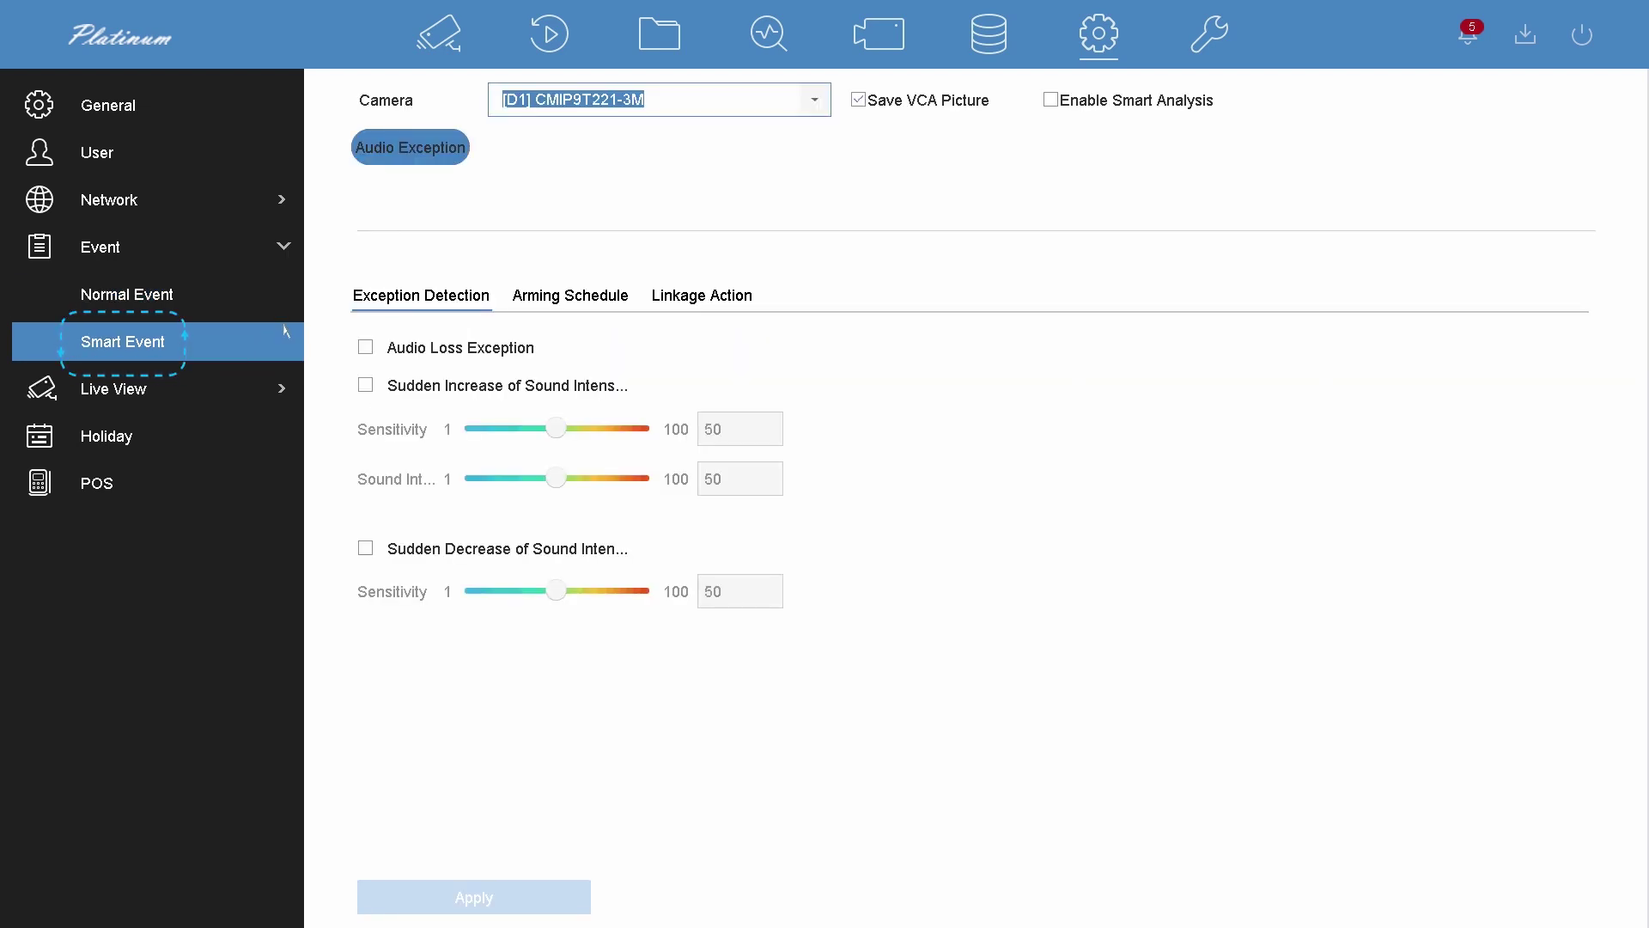
{"action": "left_click", "coordinate": [601, 100]}
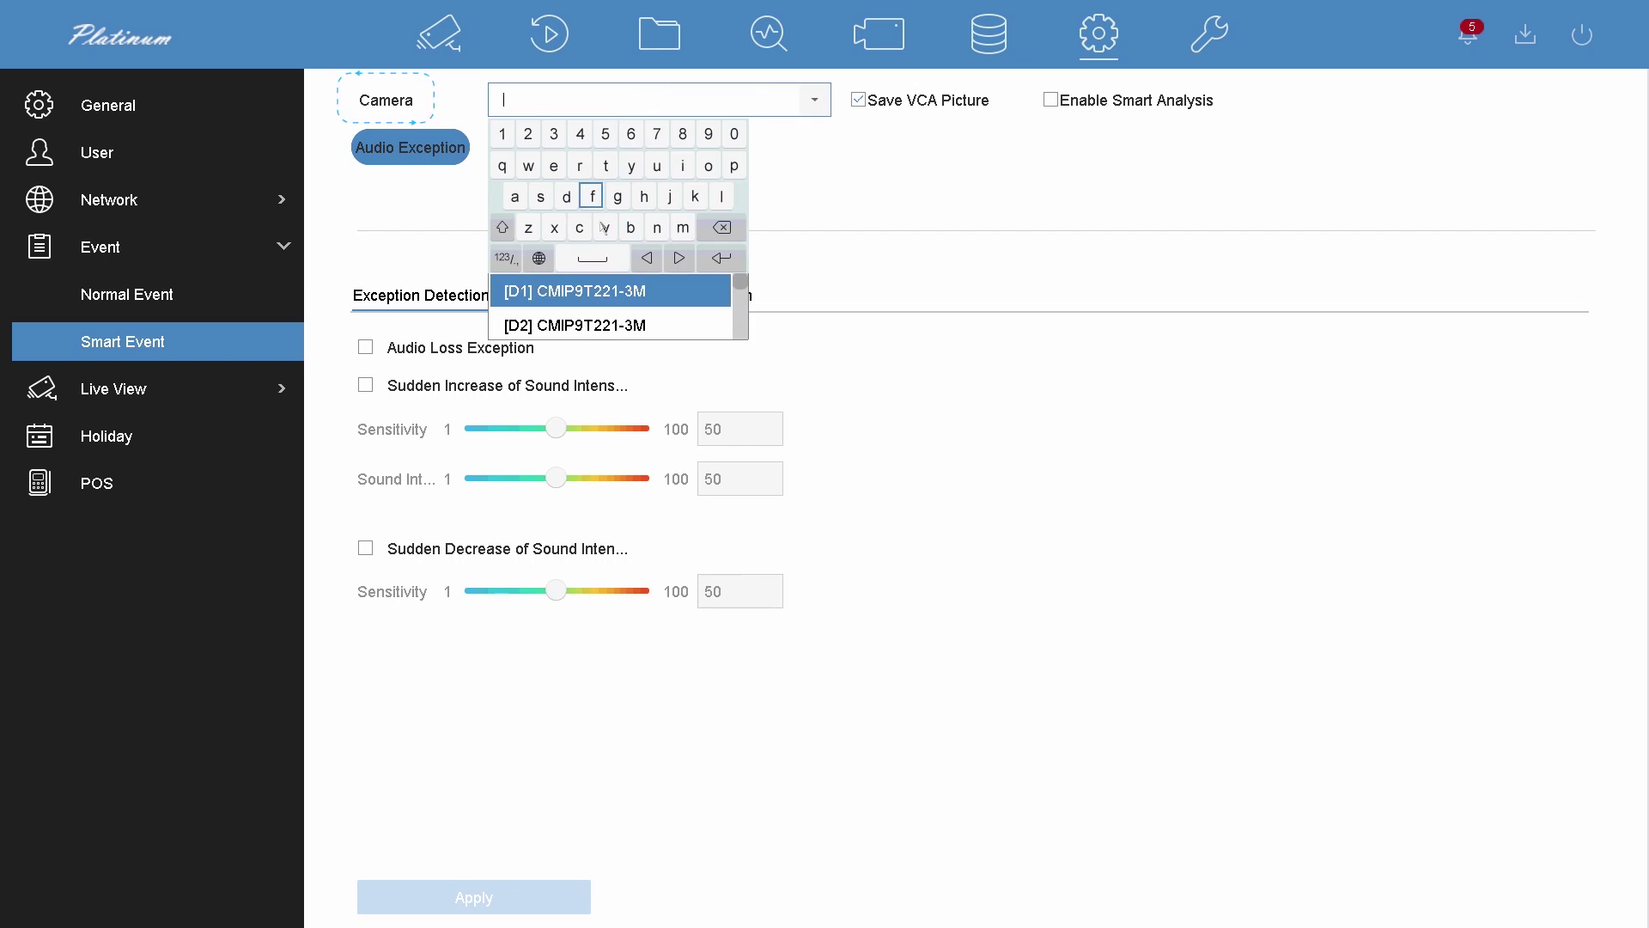
{"action": "scroll", "coordinate": [595, 313], "scroll_direction": "down", "scroll_amount": 2}
{"action": "left_click", "coordinate": [598, 323]}
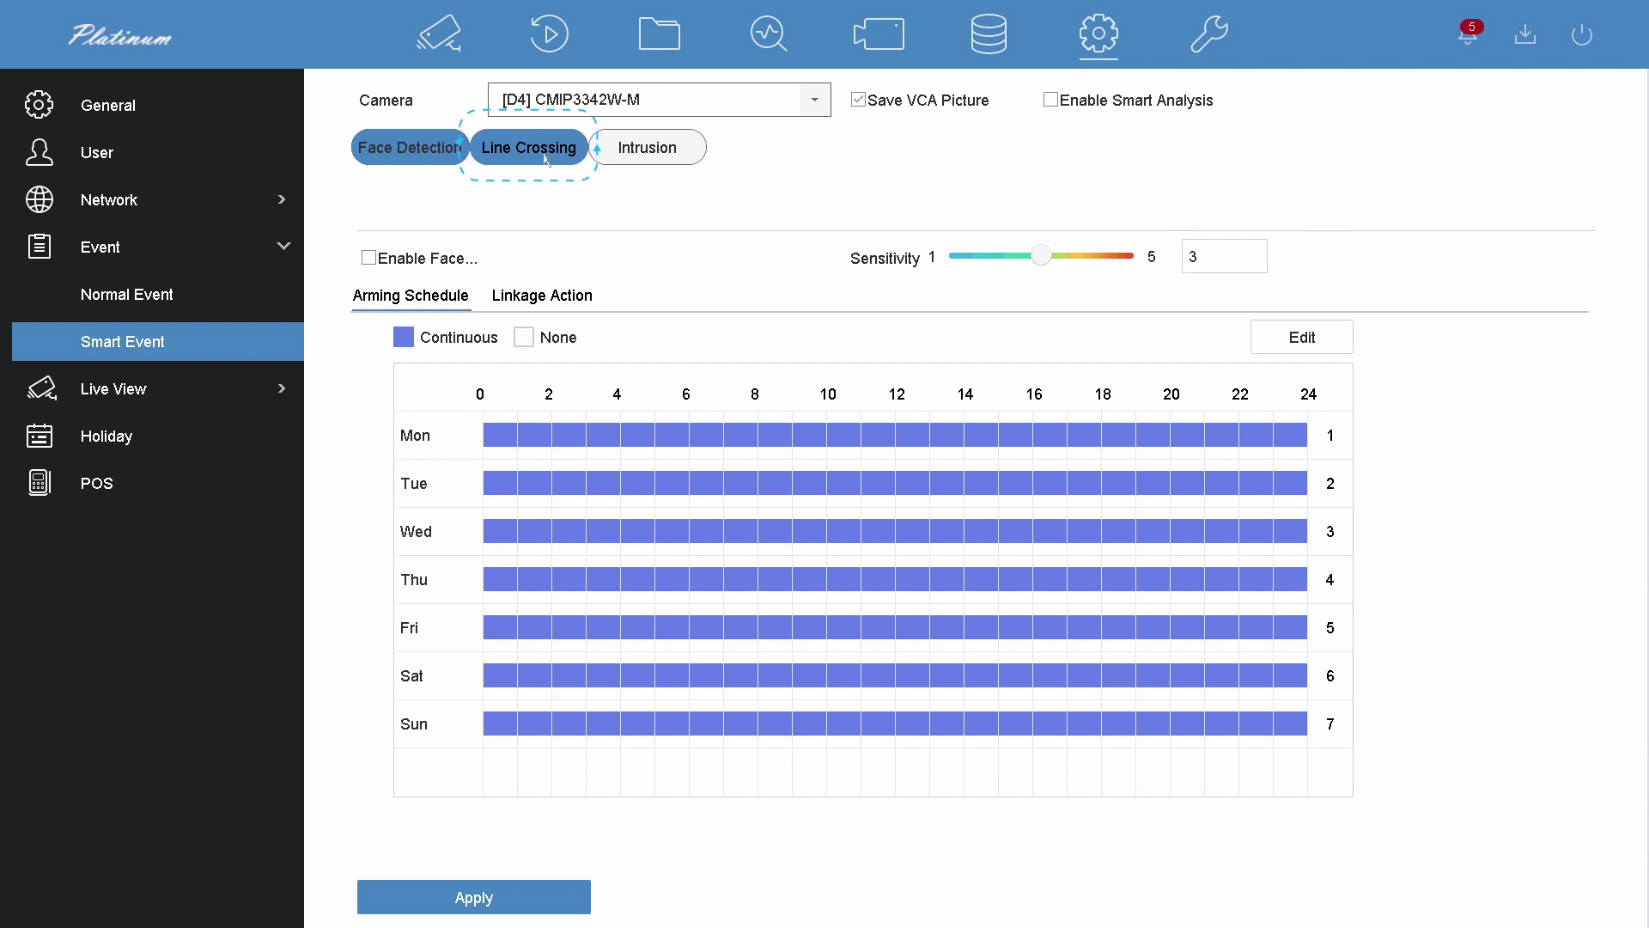
{"action": "left_click", "coordinate": [545, 159]}
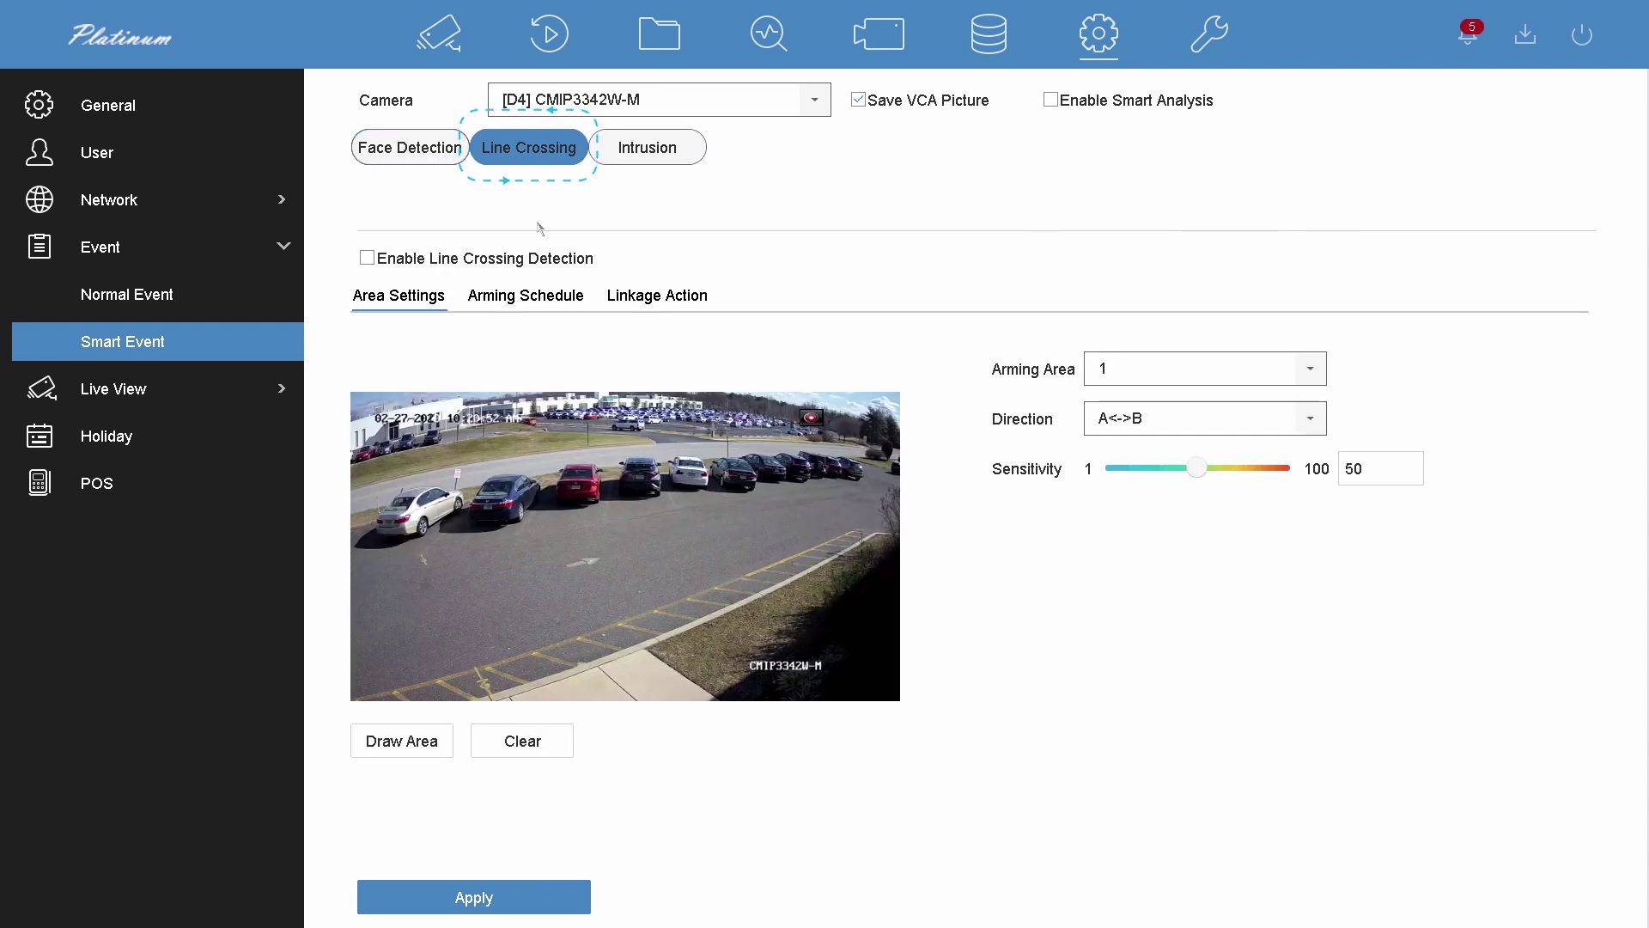
{"action": "left_click", "coordinate": [535, 262]}
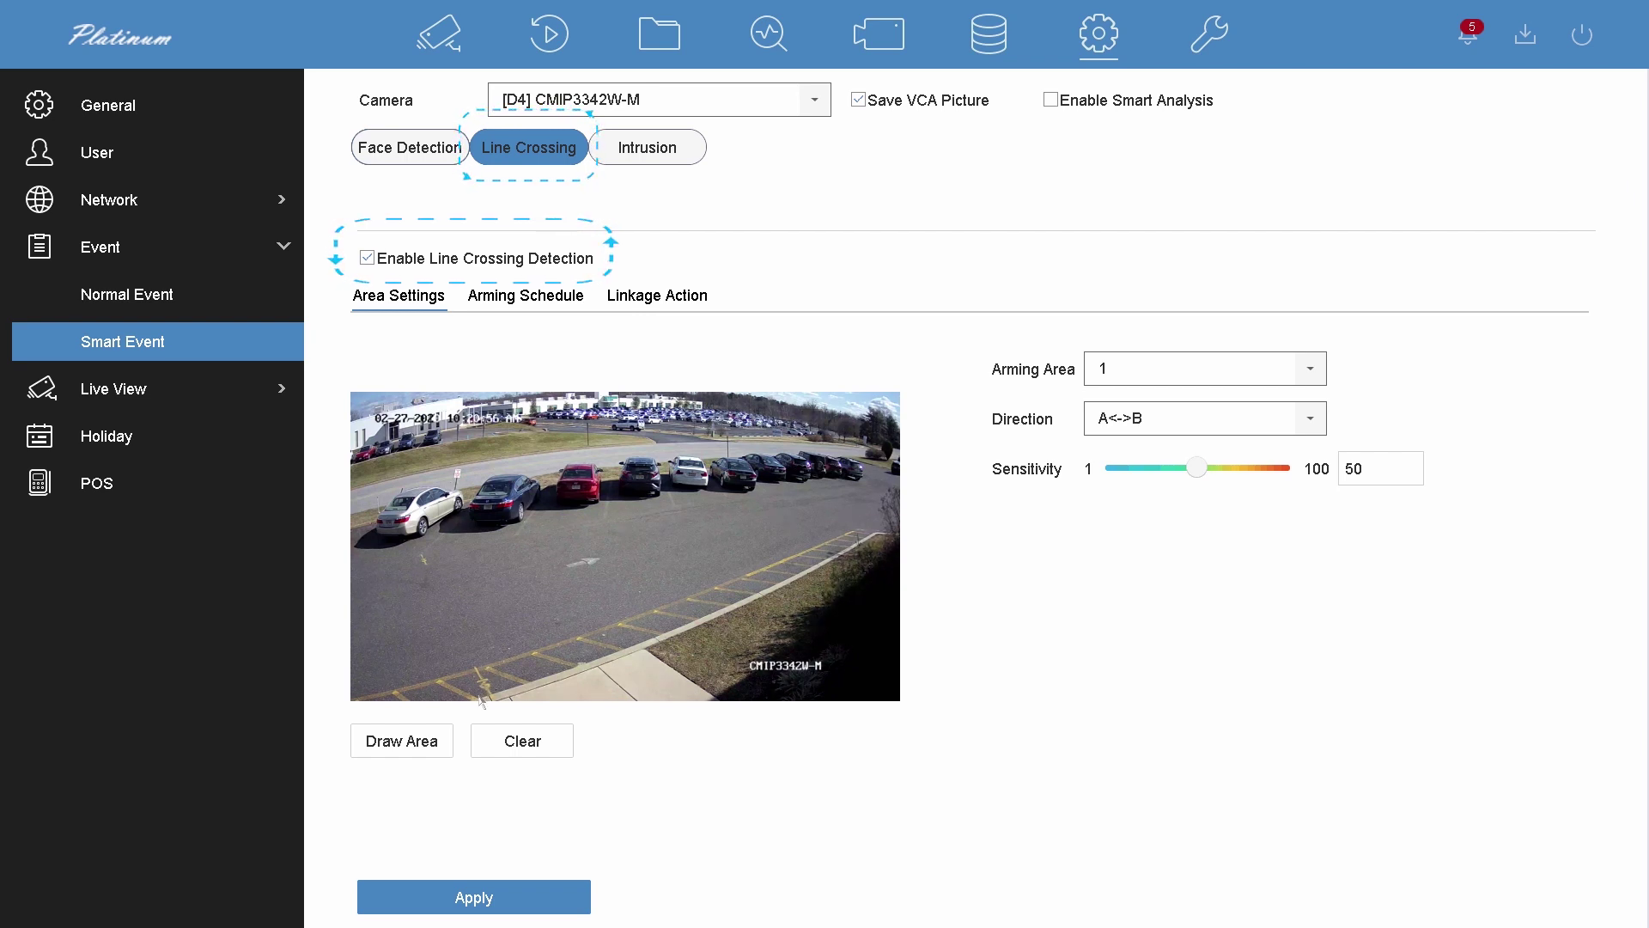
Draw a crossing line along the curb with direction A<->B, apply it, and view its arming schedule.
{"action": "left_click", "coordinate": [438, 739]}
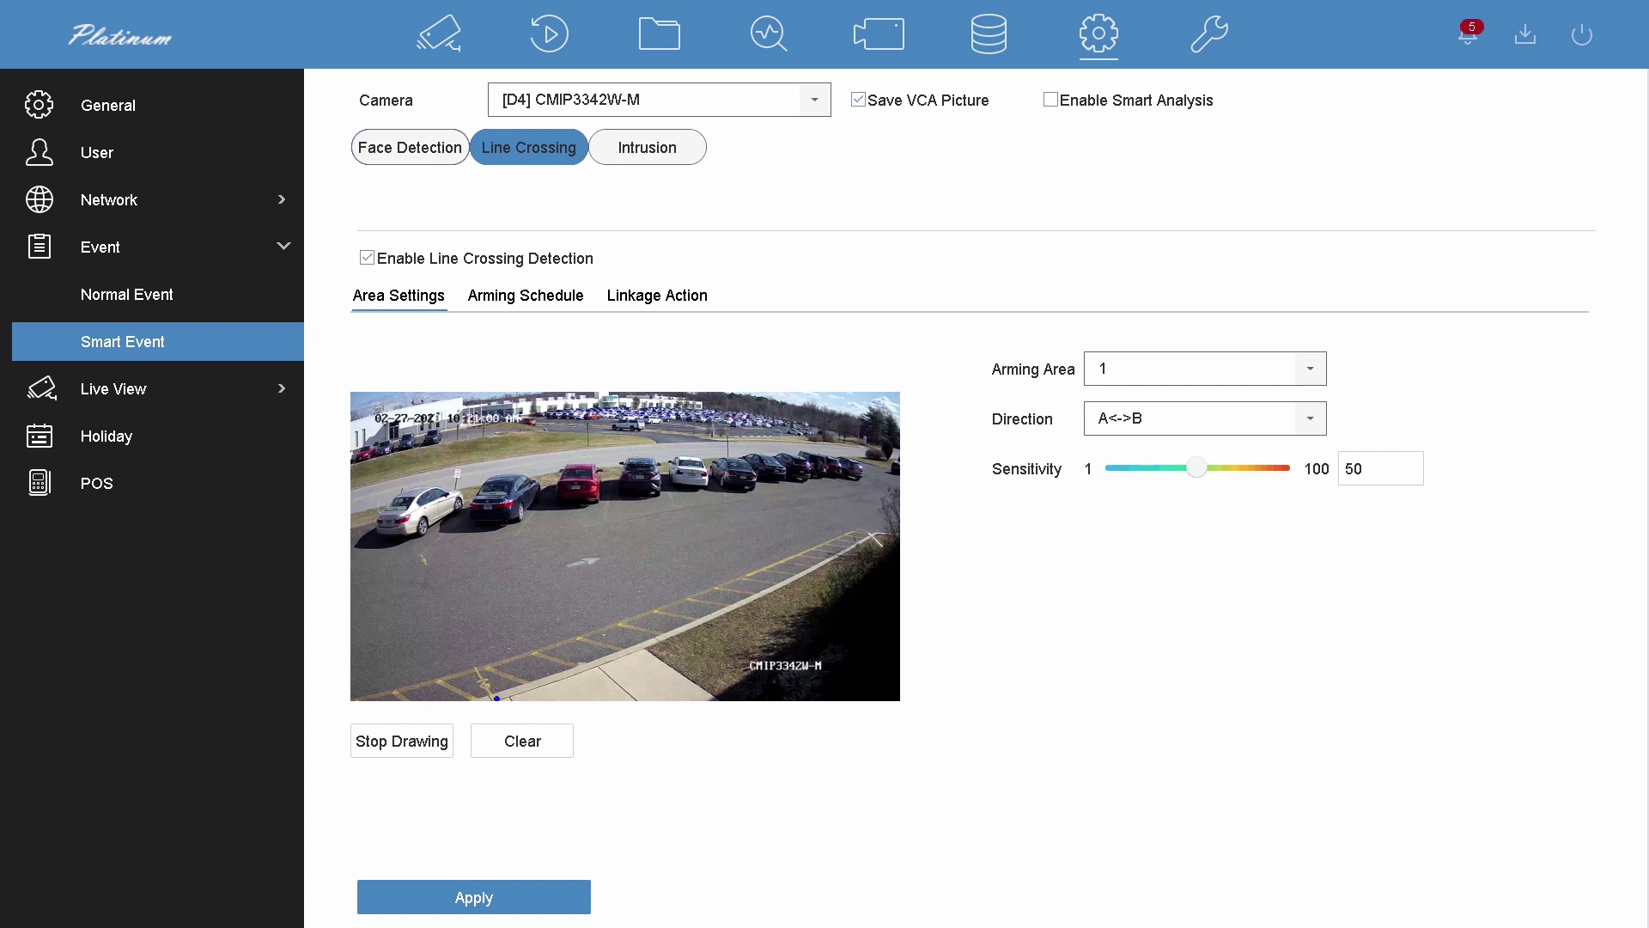
{"action": "left_click_drag", "start_coordinate": [496, 698], "coordinate": [885, 529]}
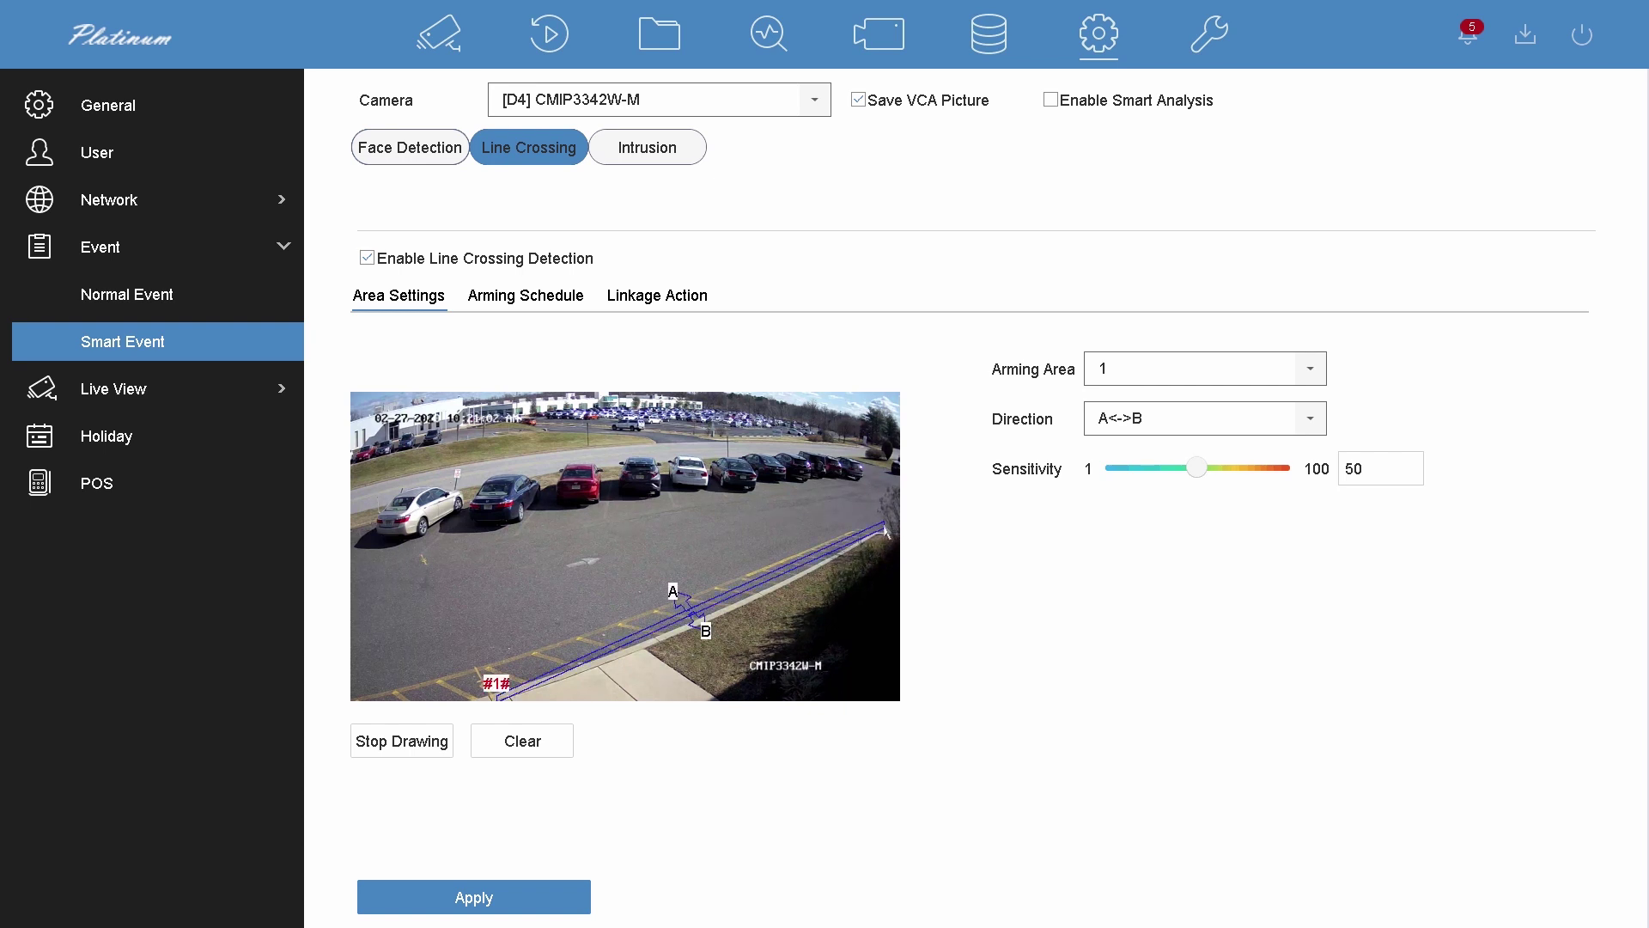
{"action": "left_click", "coordinate": [1126, 425]}
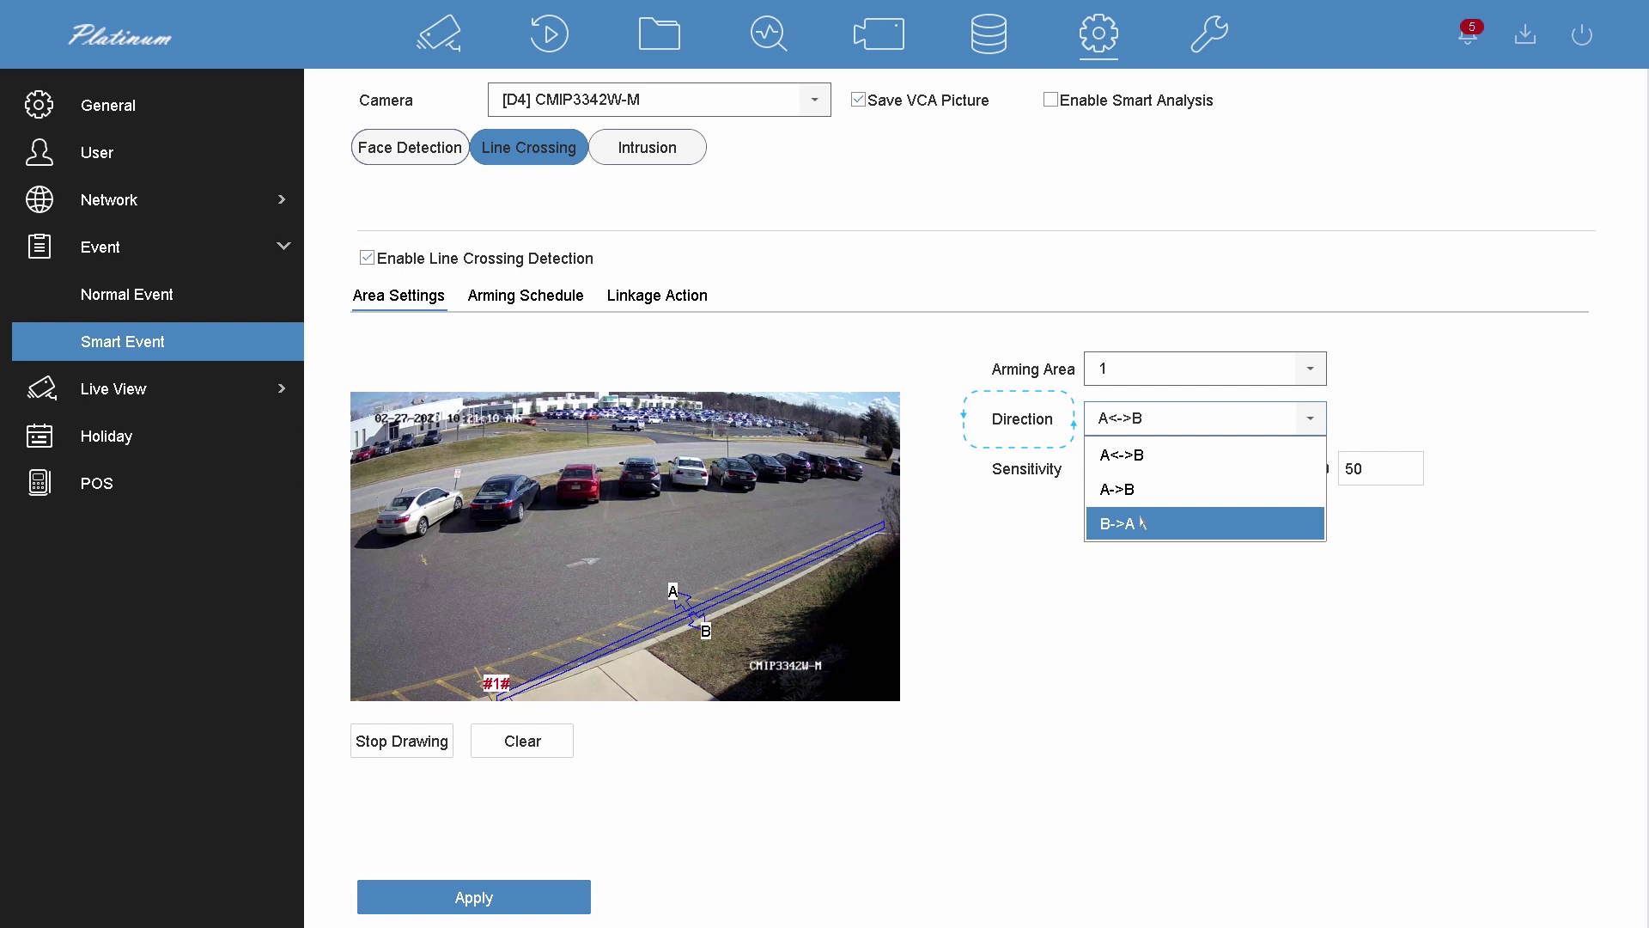
{"action": "left_click", "coordinate": [1107, 604]}
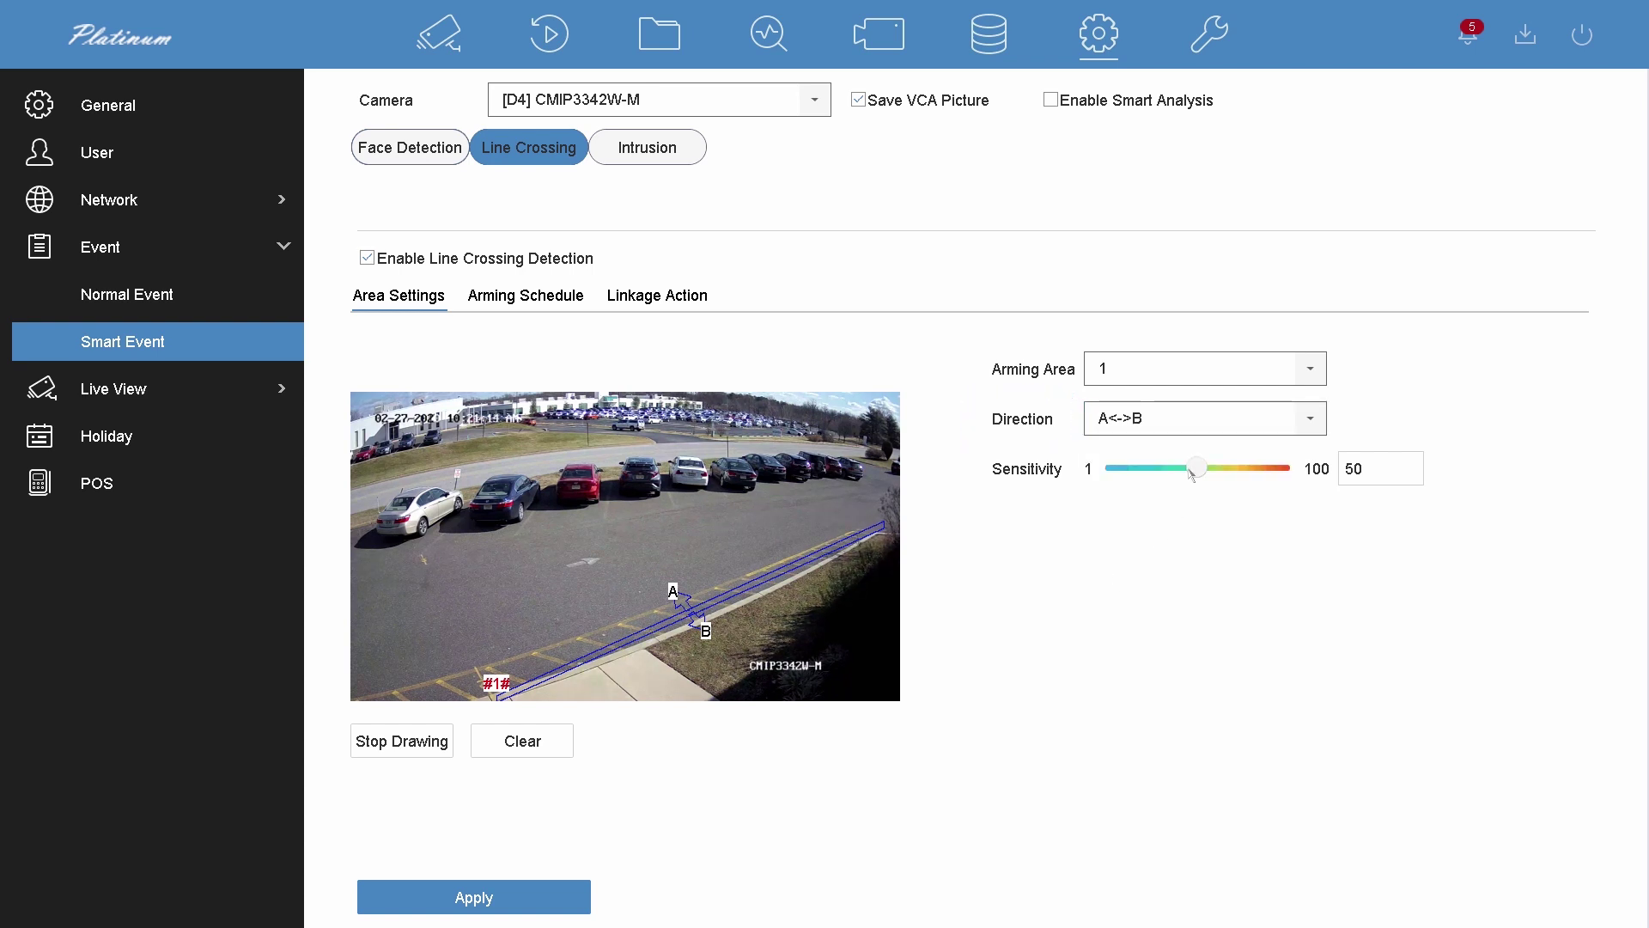
{"action": "left_click", "coordinate": [553, 900]}
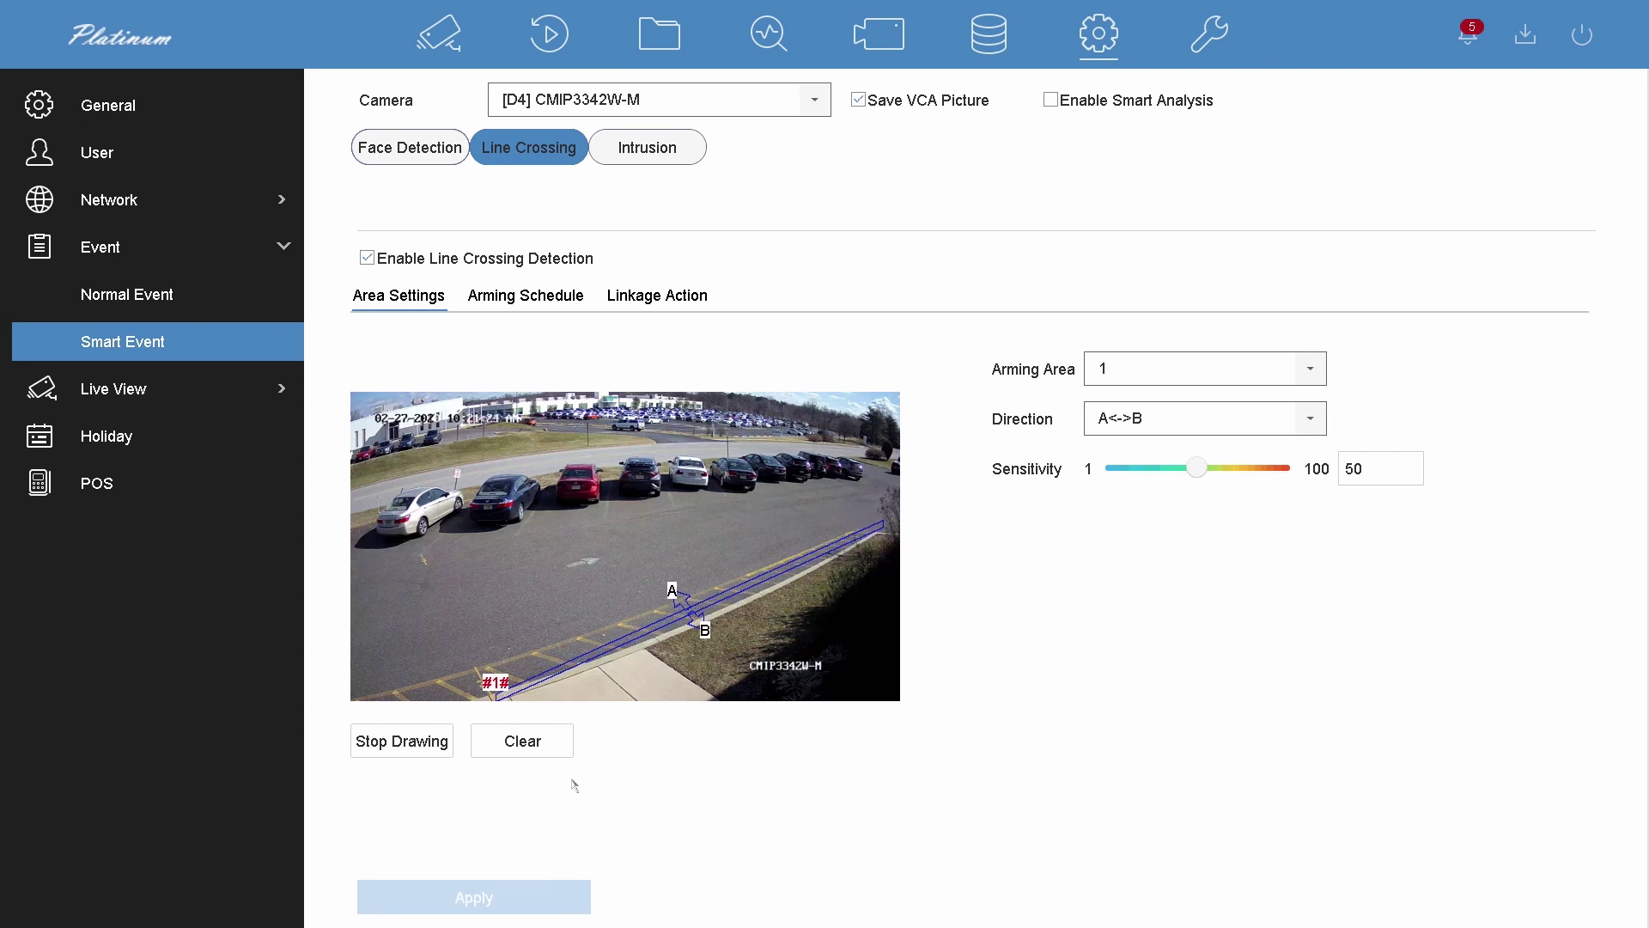
{"action": "left_click", "coordinate": [569, 312]}
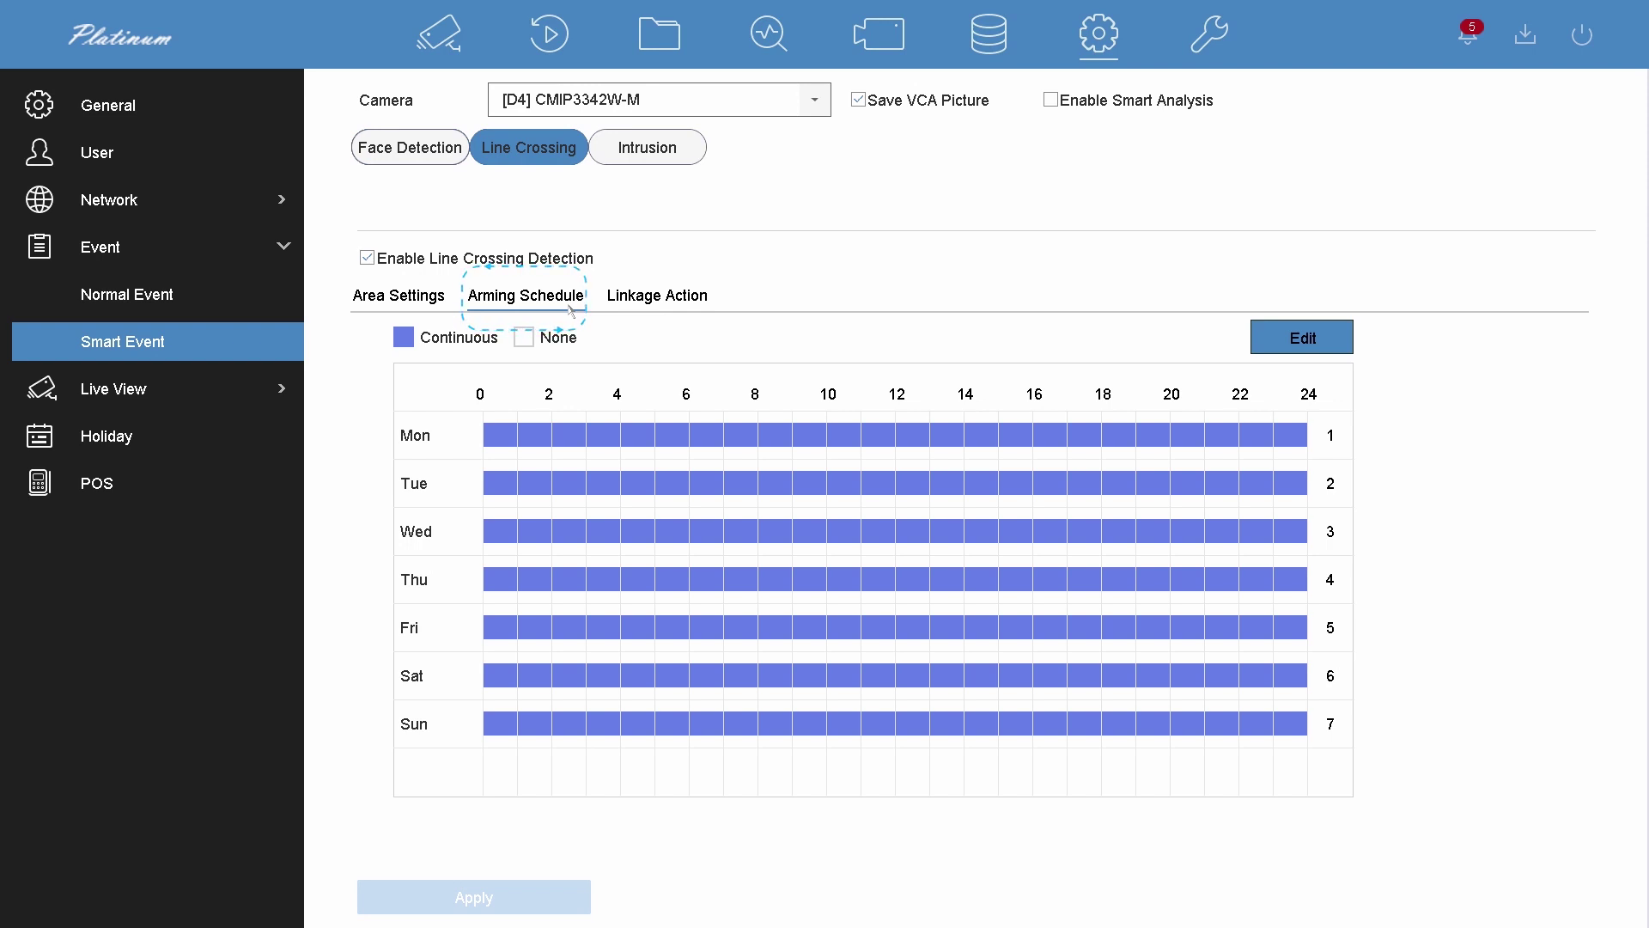
Review camera D4's line-crossing linkage actions, with only D4 ticked as trigger channel.
{"action": "left_click", "coordinate": [637, 299]}
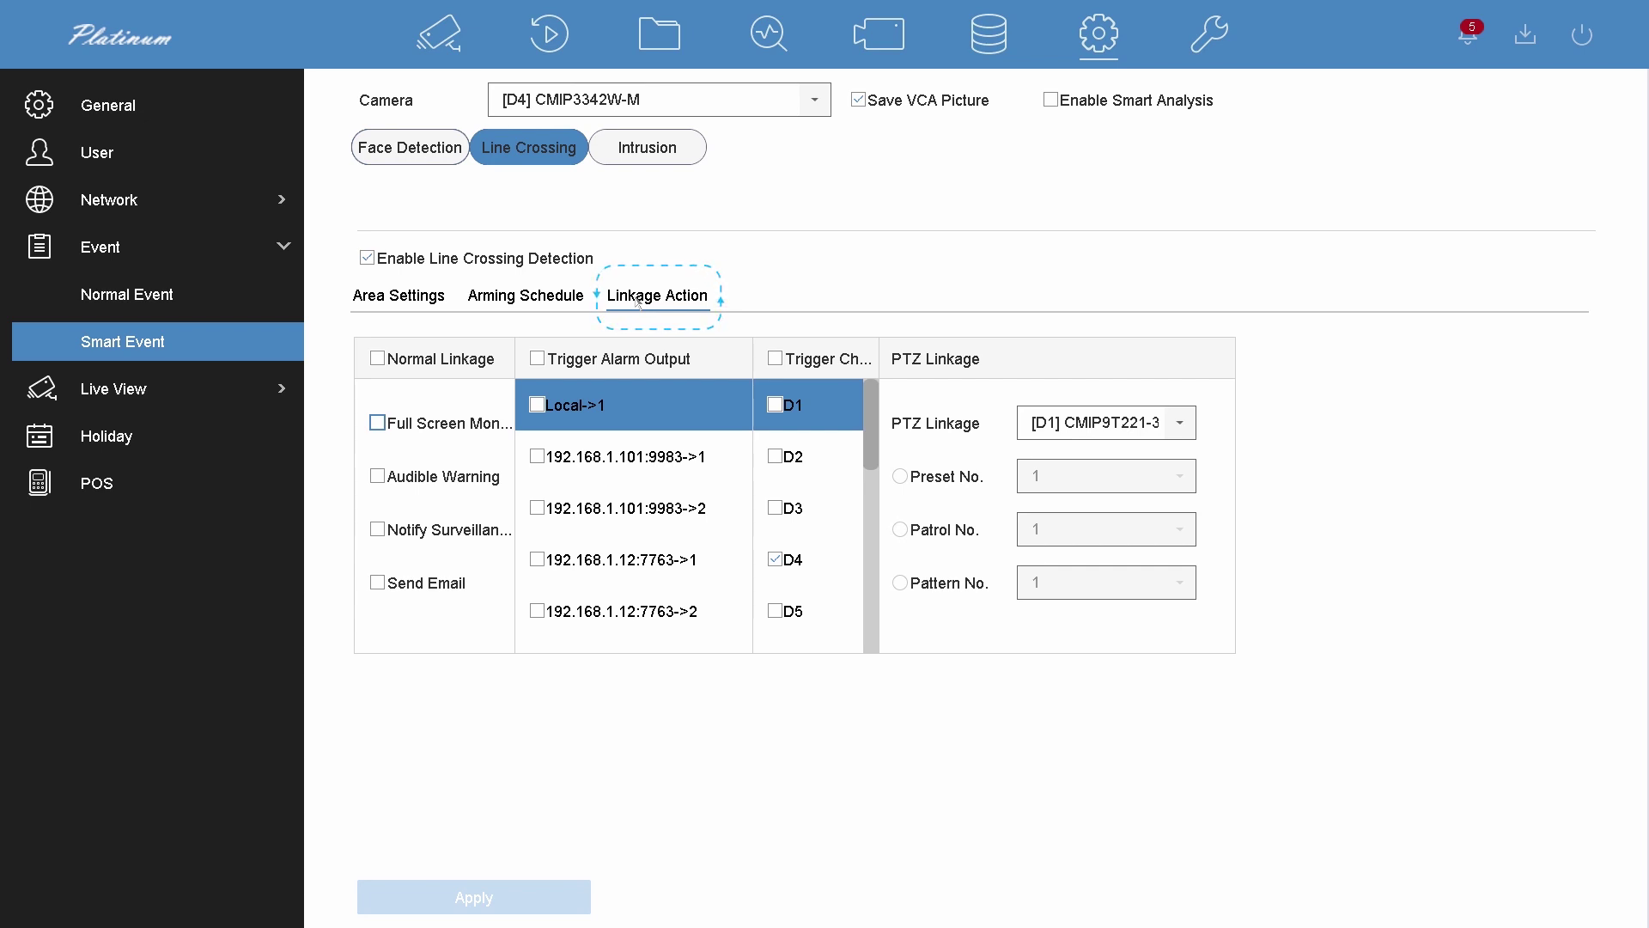
{"action": "left_click", "coordinate": [572, 101]}
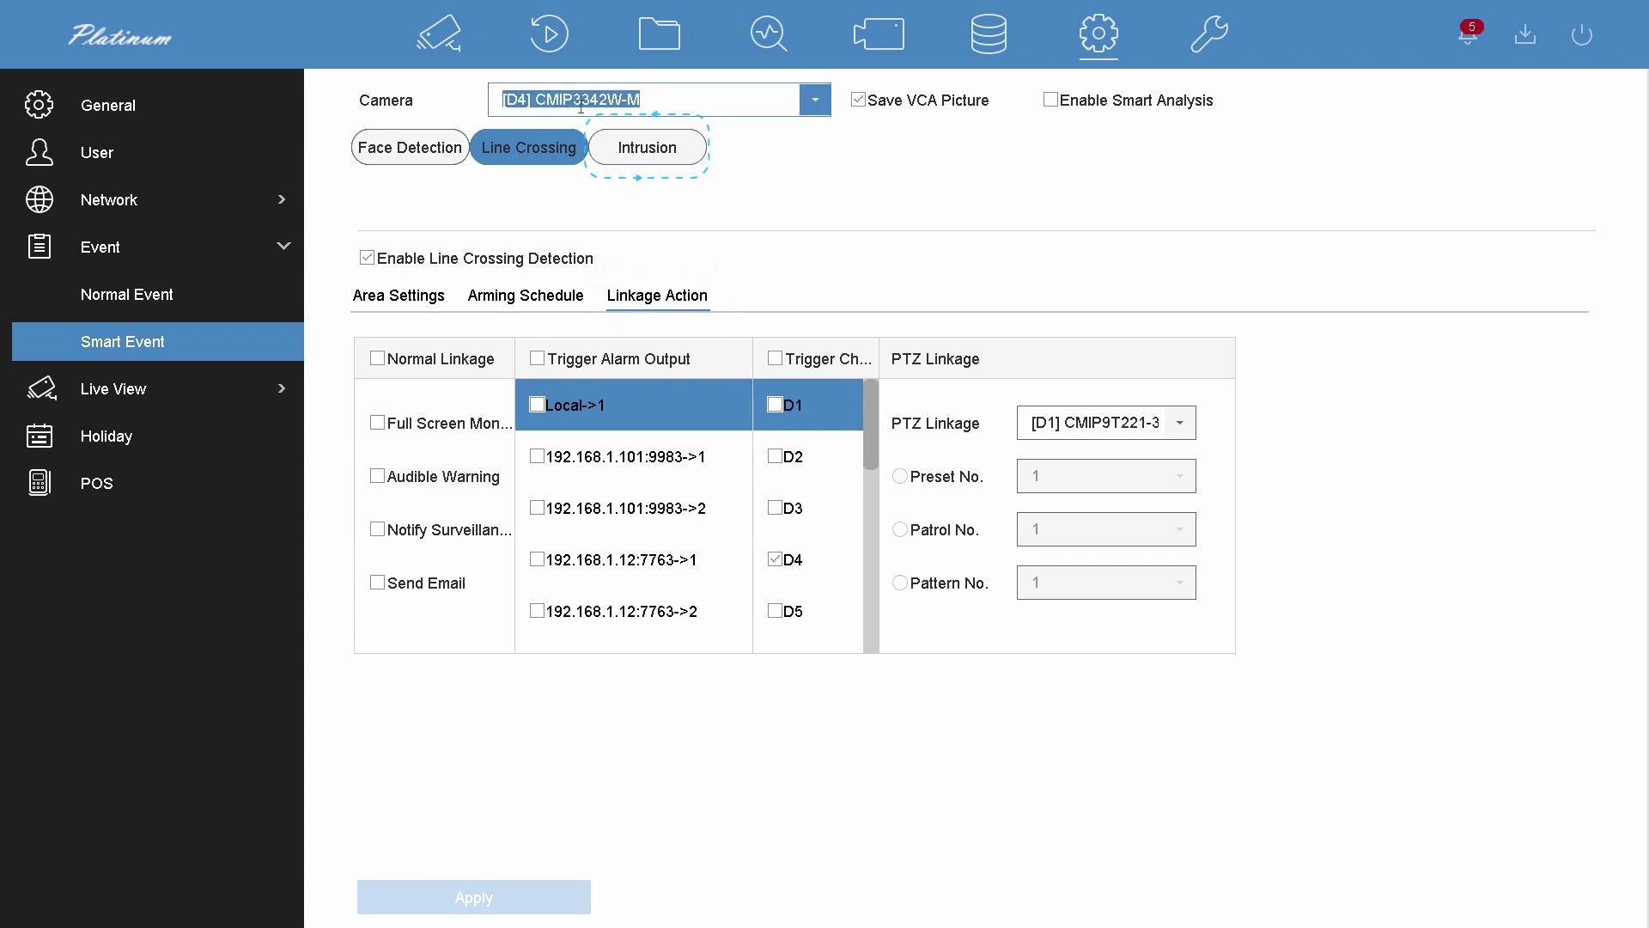
Enable Intrusion Detection on camera D4 with a four-cornered area #1 over the lot, then view its arming schedule.
{"action": "left_click", "coordinate": [651, 148]}
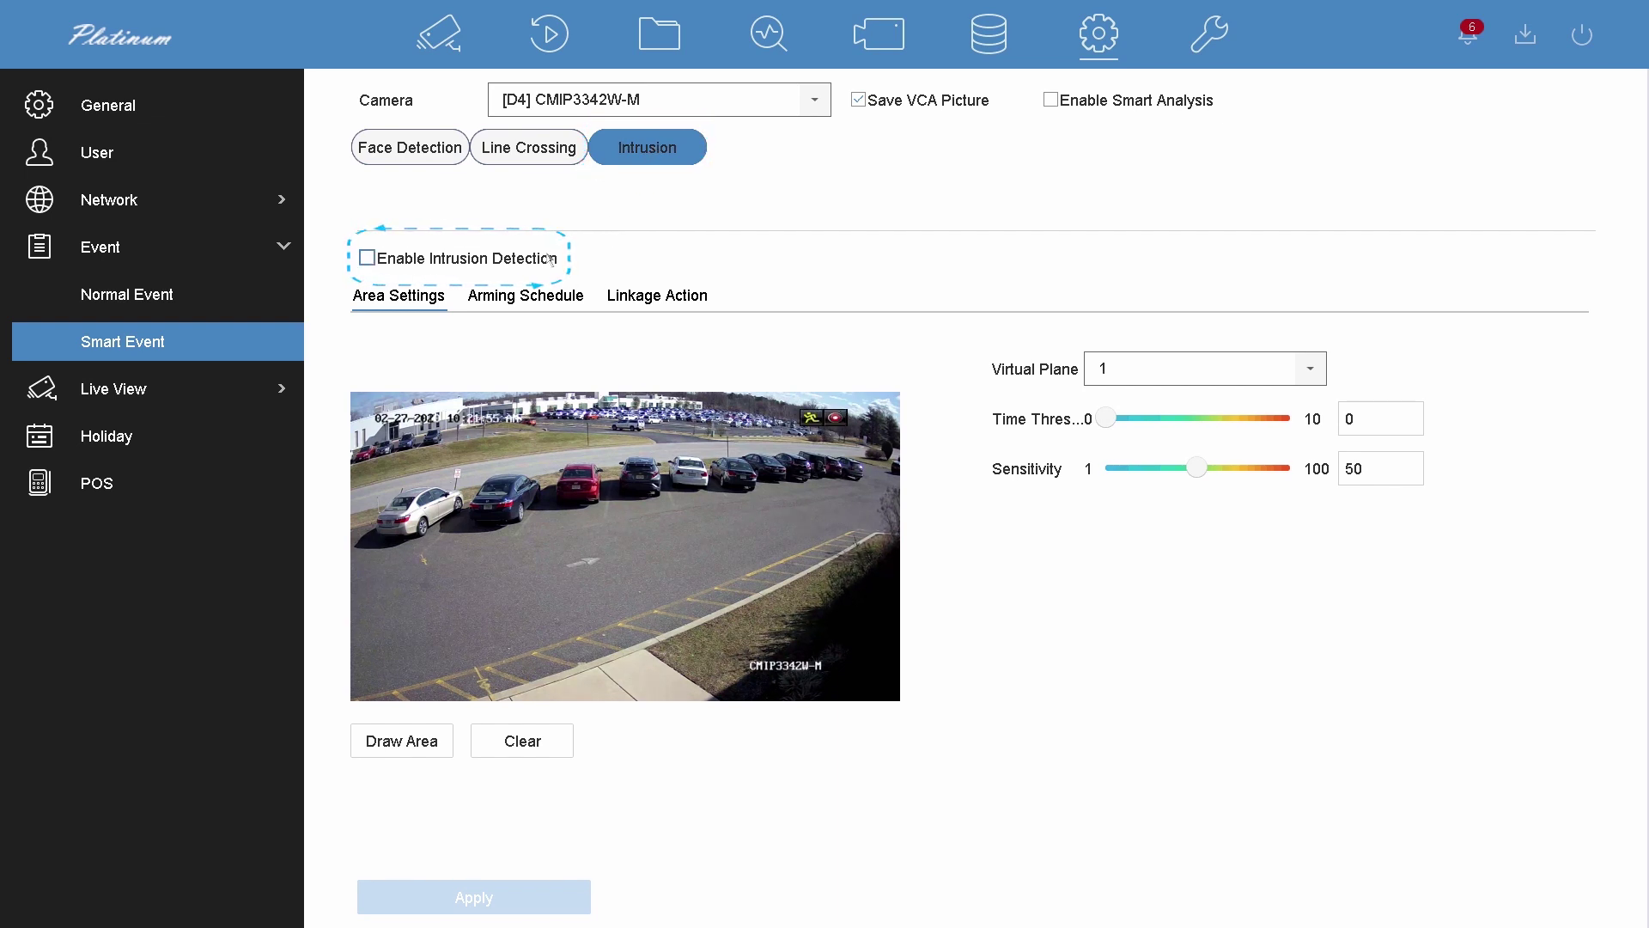
{"action": "left_click", "coordinate": [550, 258]}
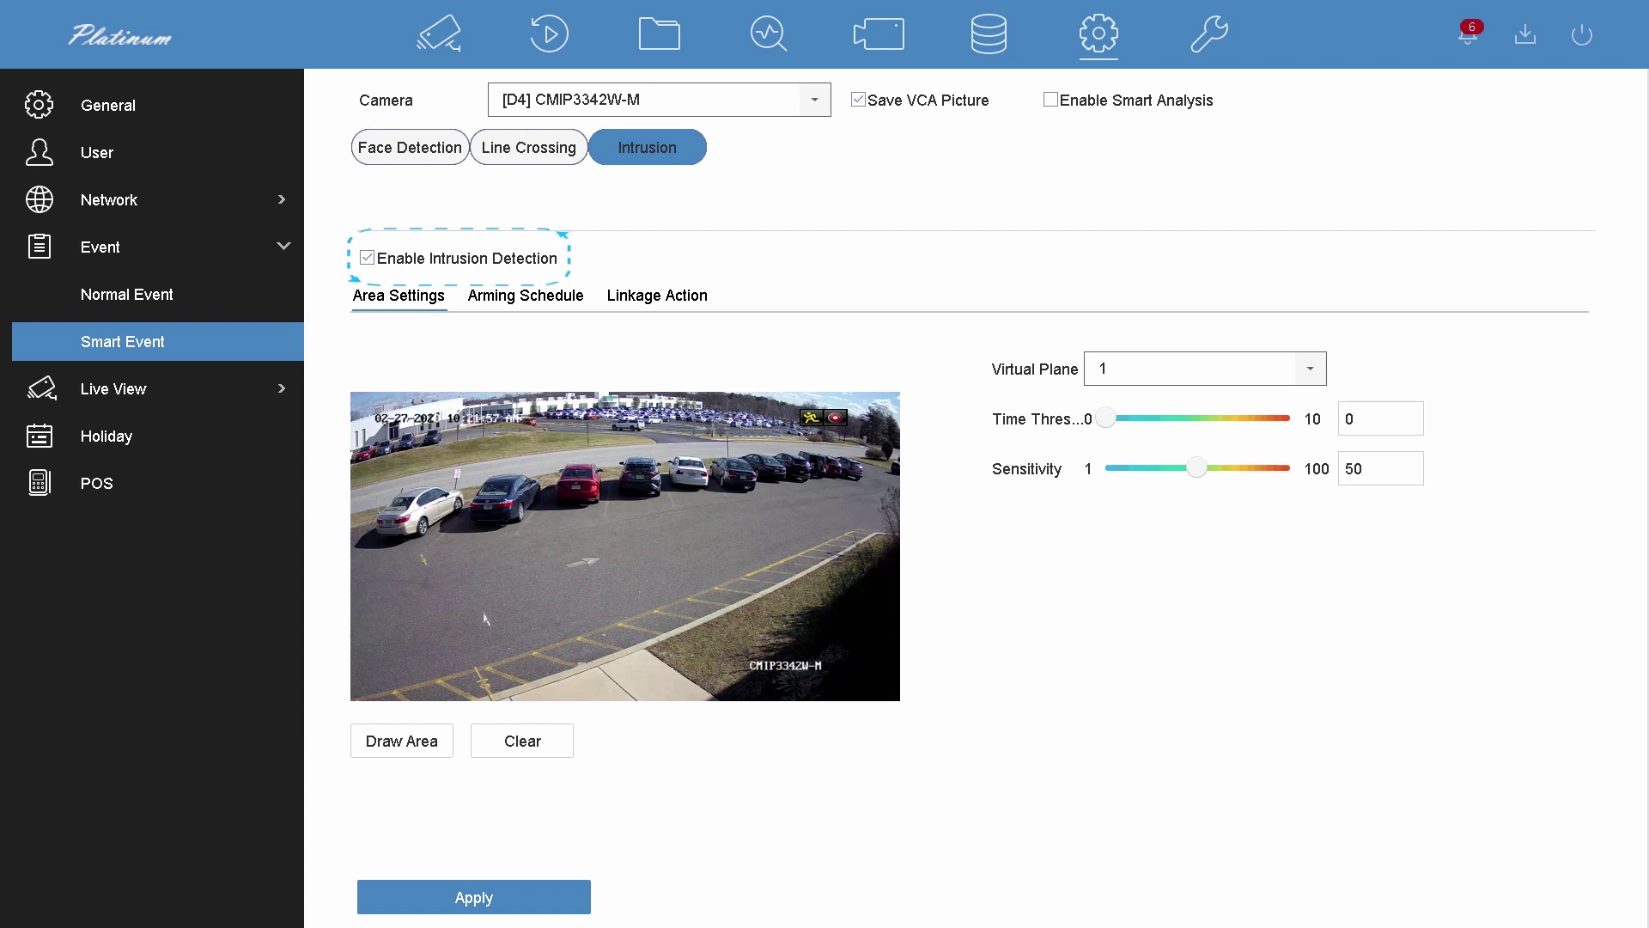
{"action": "left_click", "coordinate": [434, 737]}
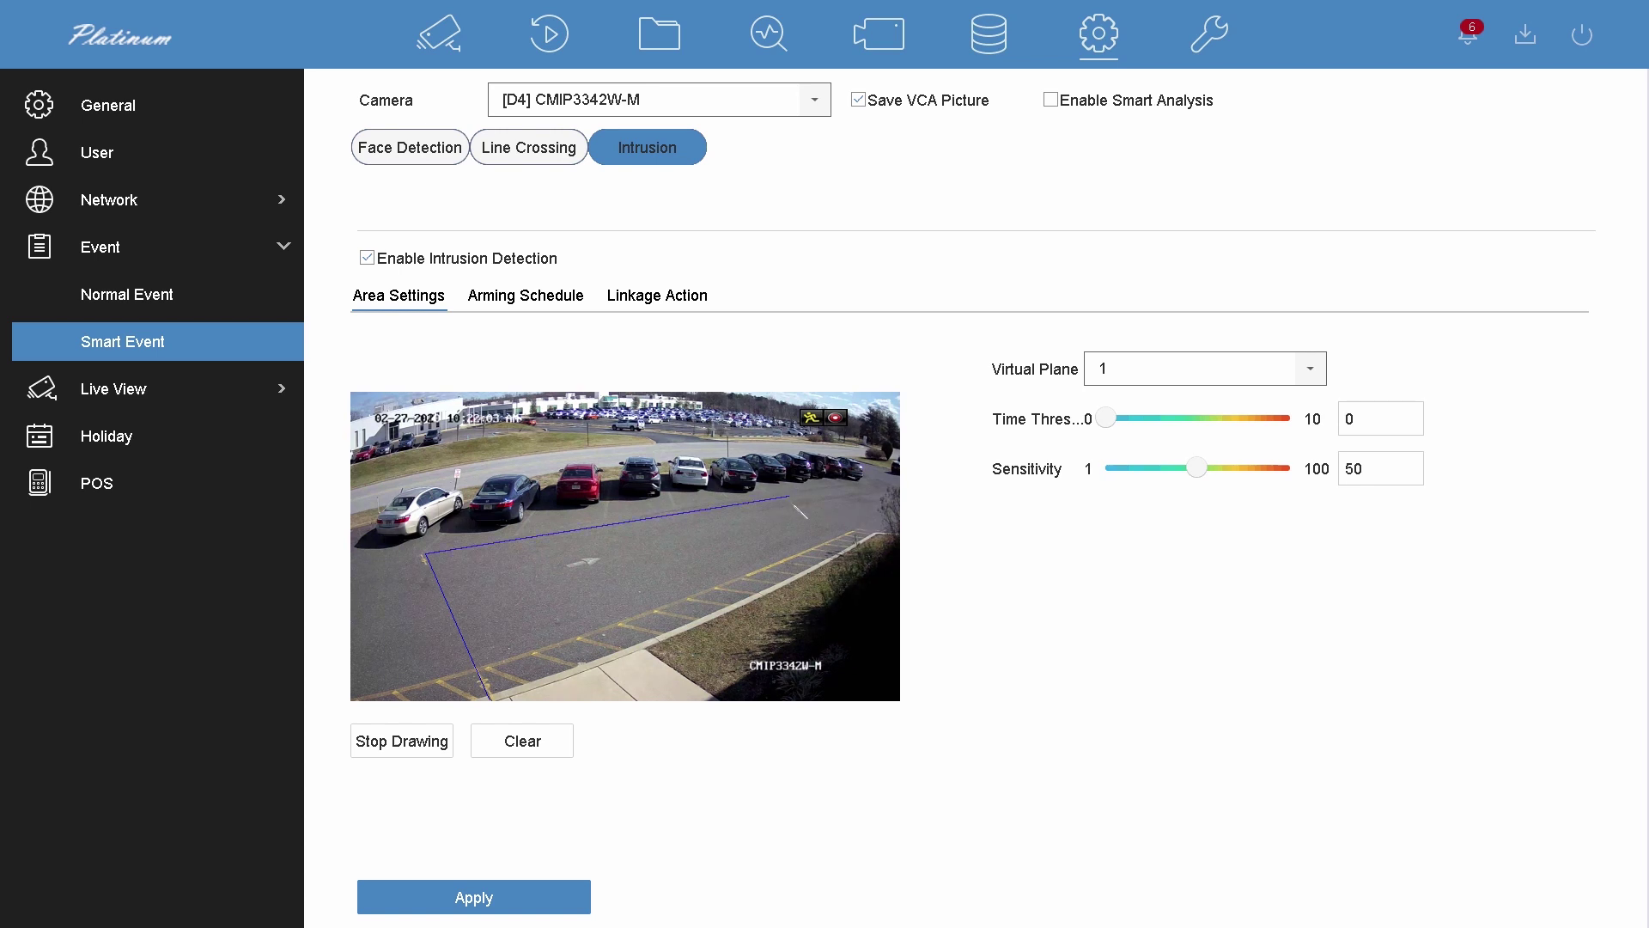
{"action": "left_click", "coordinate": [819, 581]}
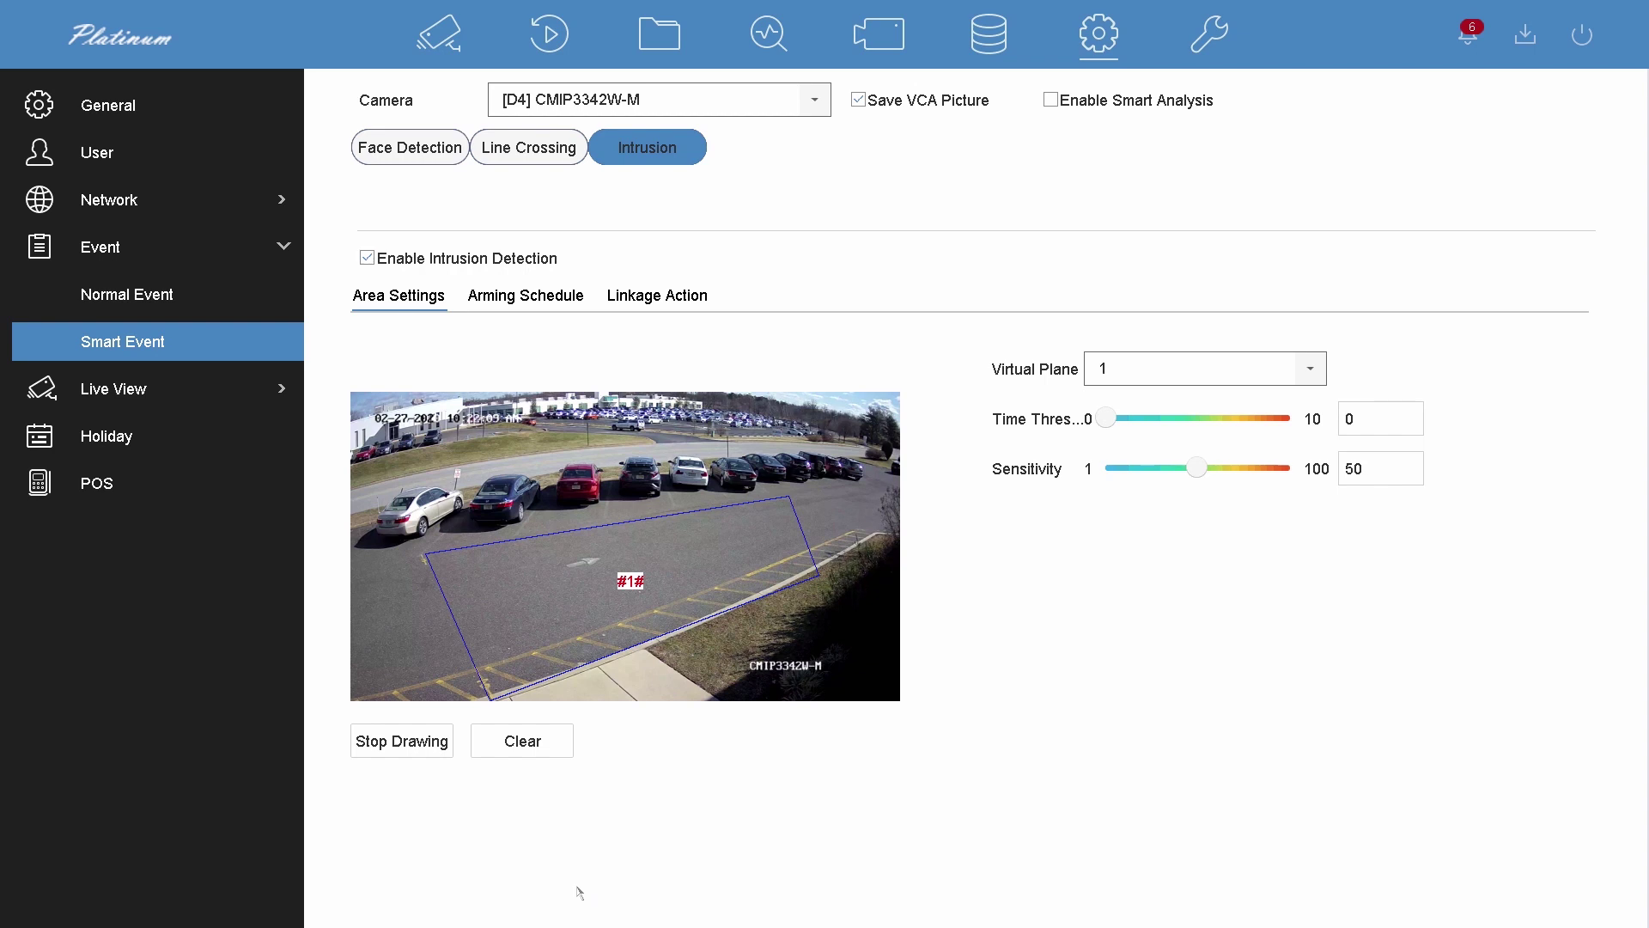
{"action": "left_click", "coordinate": [563, 302]}
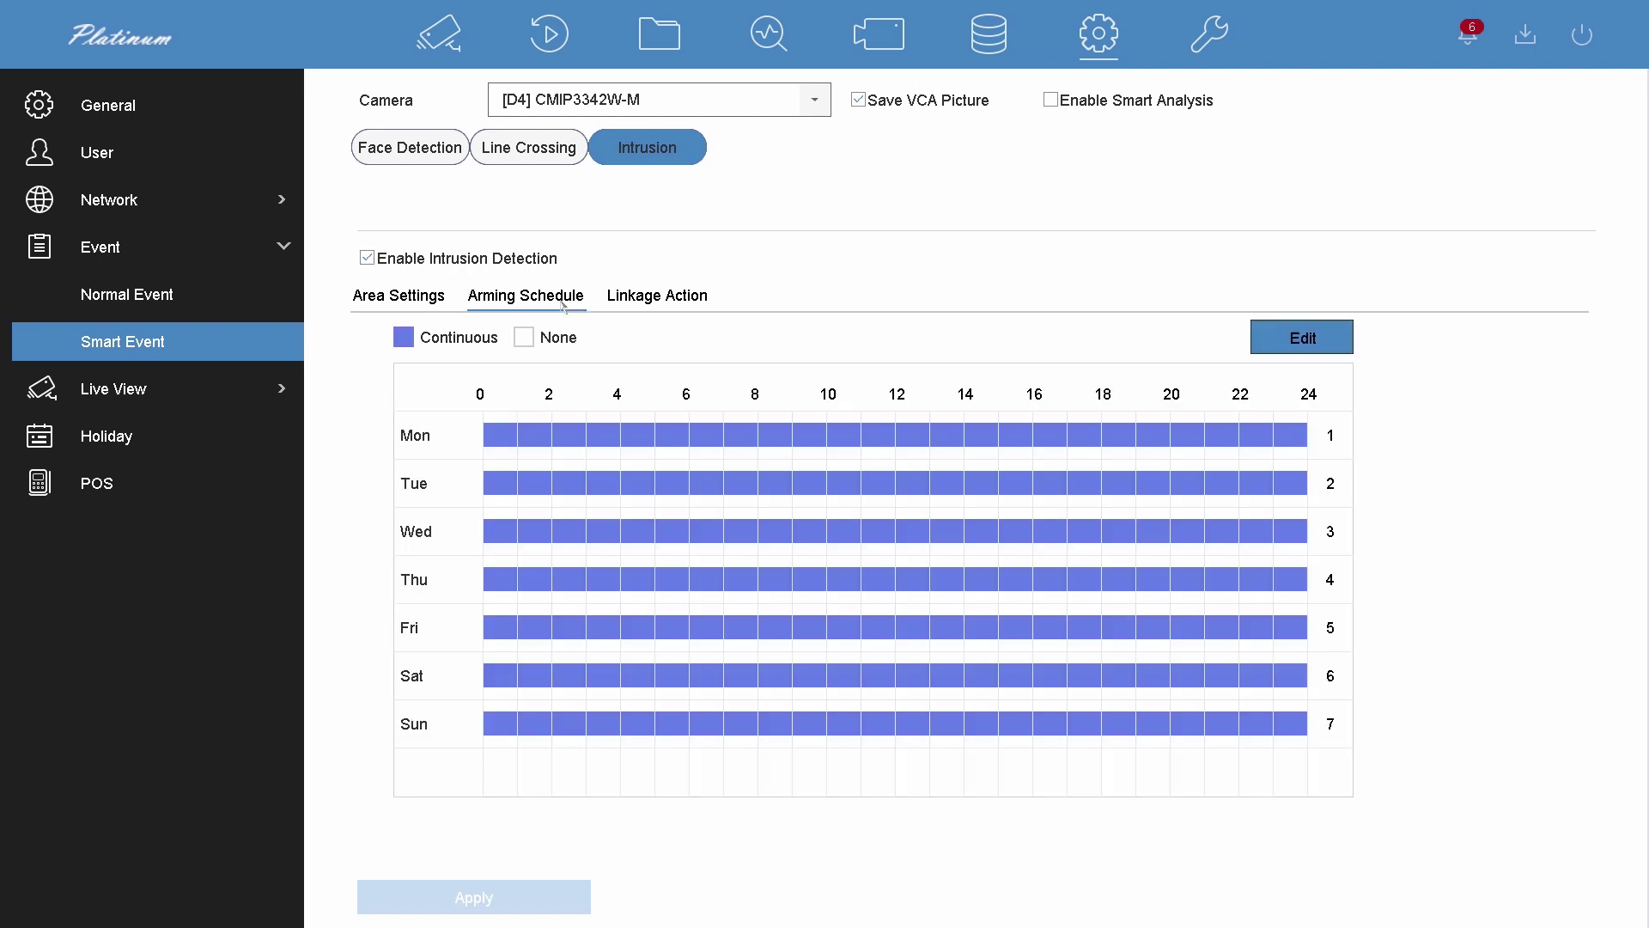
Review camera D4's intrusion linkage actions, keeping D4 selected as the camera.
{"action": "left_click", "coordinate": [631, 294]}
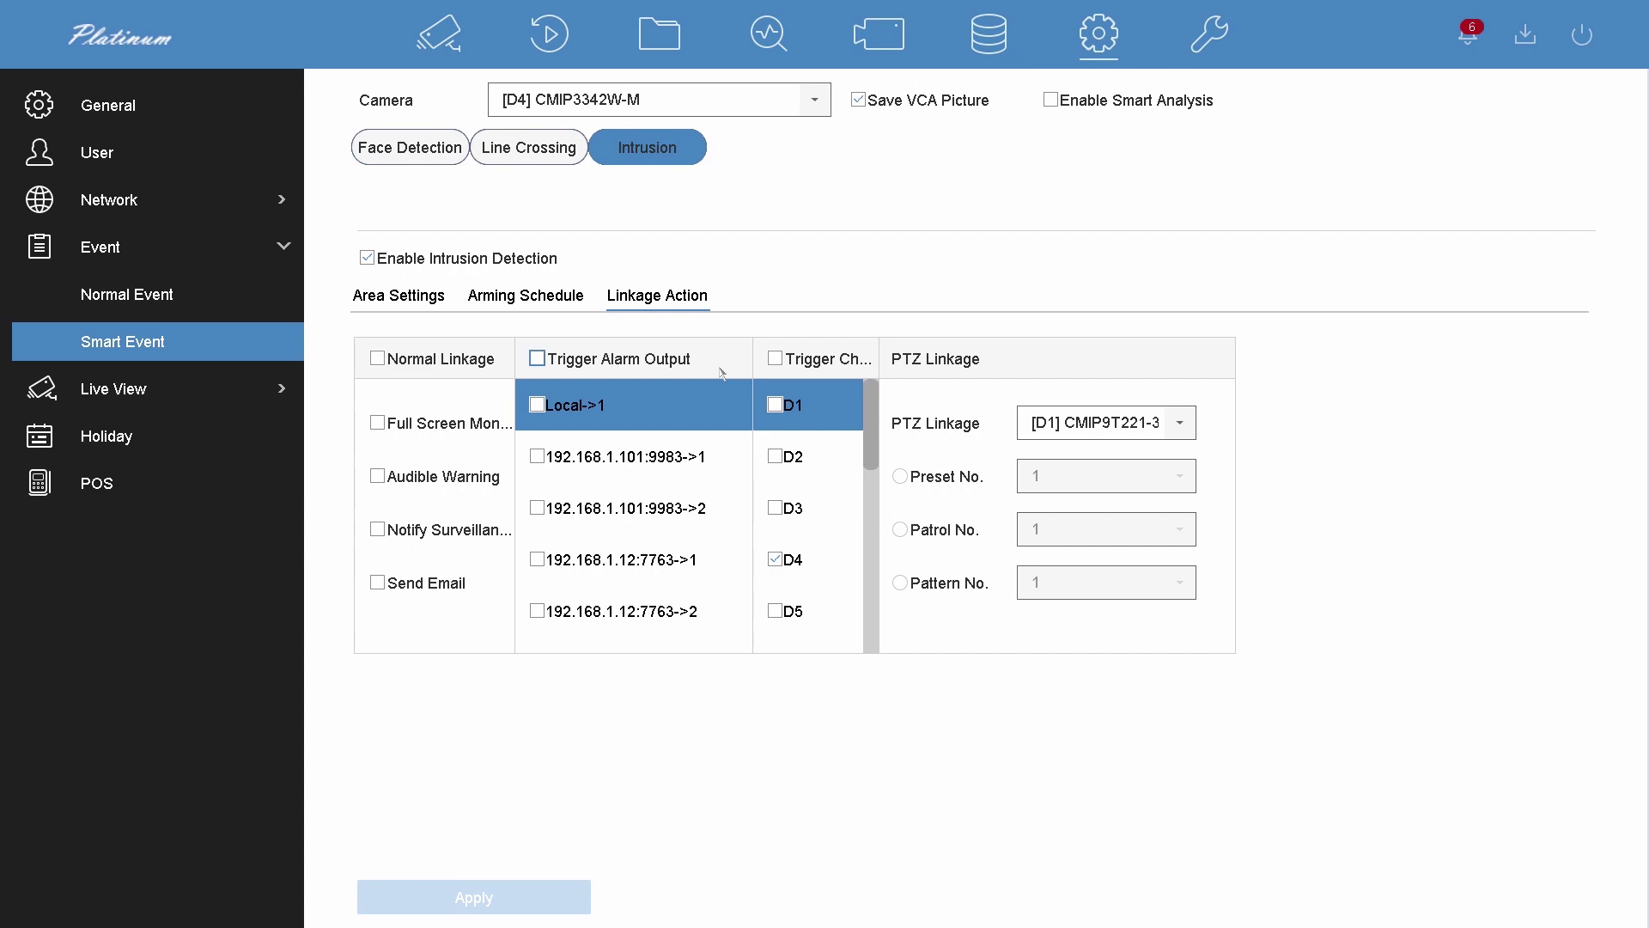
{"action": "left_click", "coordinate": [625, 100]}
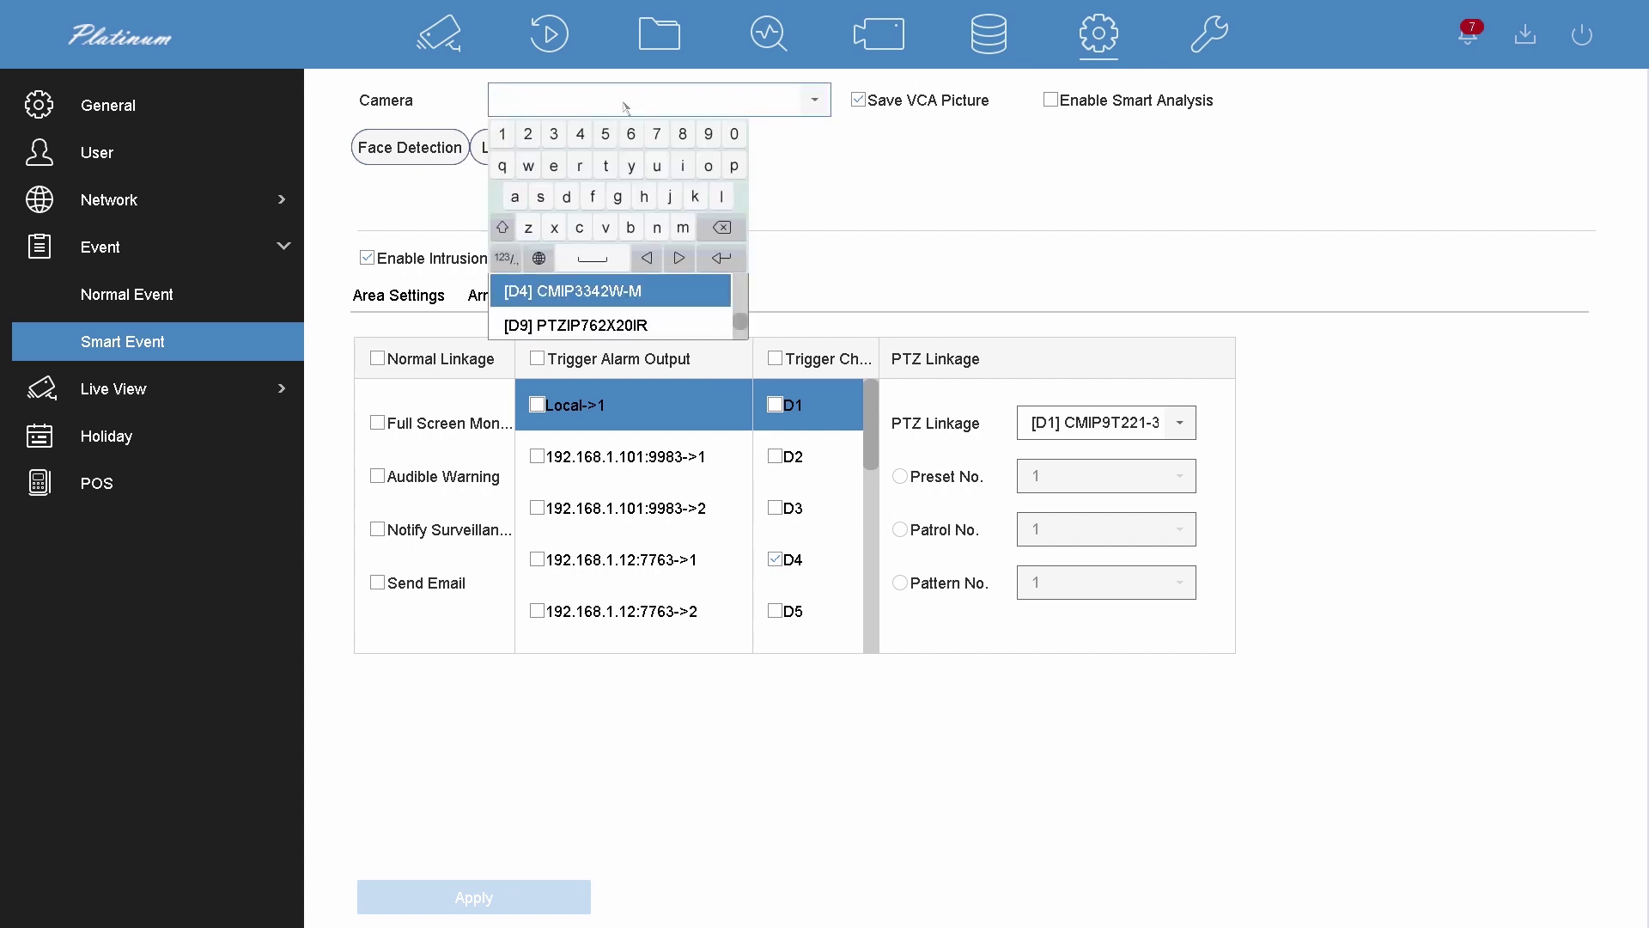
{"action": "left_click", "coordinate": [941, 195]}
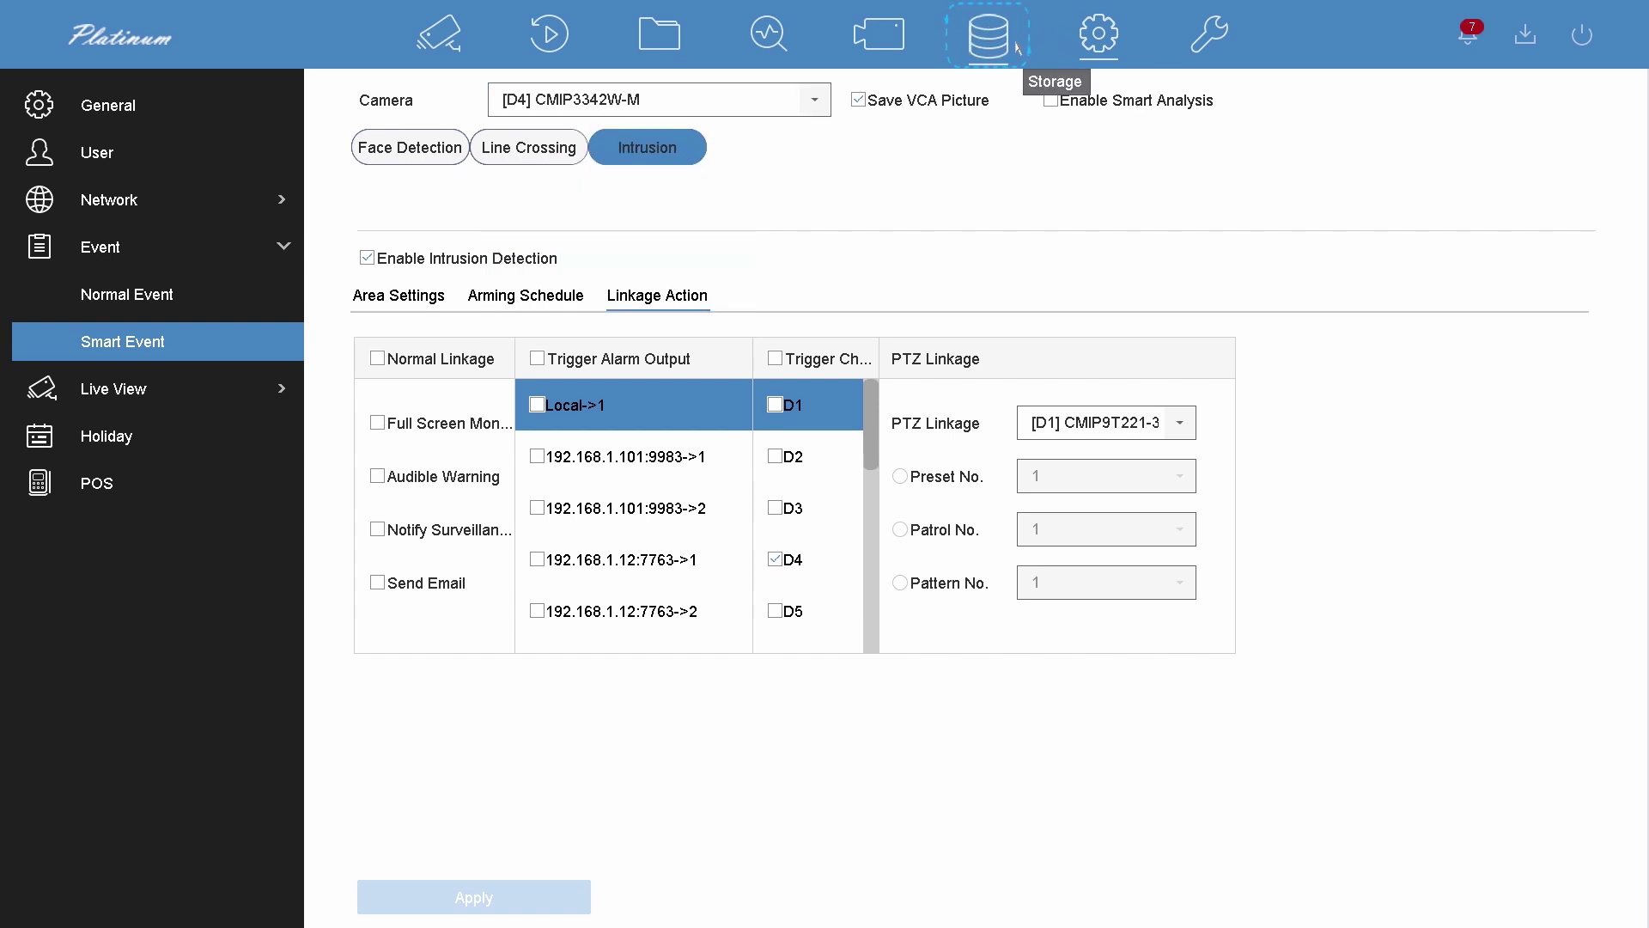
Set camera D4 to Event recording 0–24 all week, apply it, and return to live view.
{"action": "left_click", "coordinate": [988, 34]}
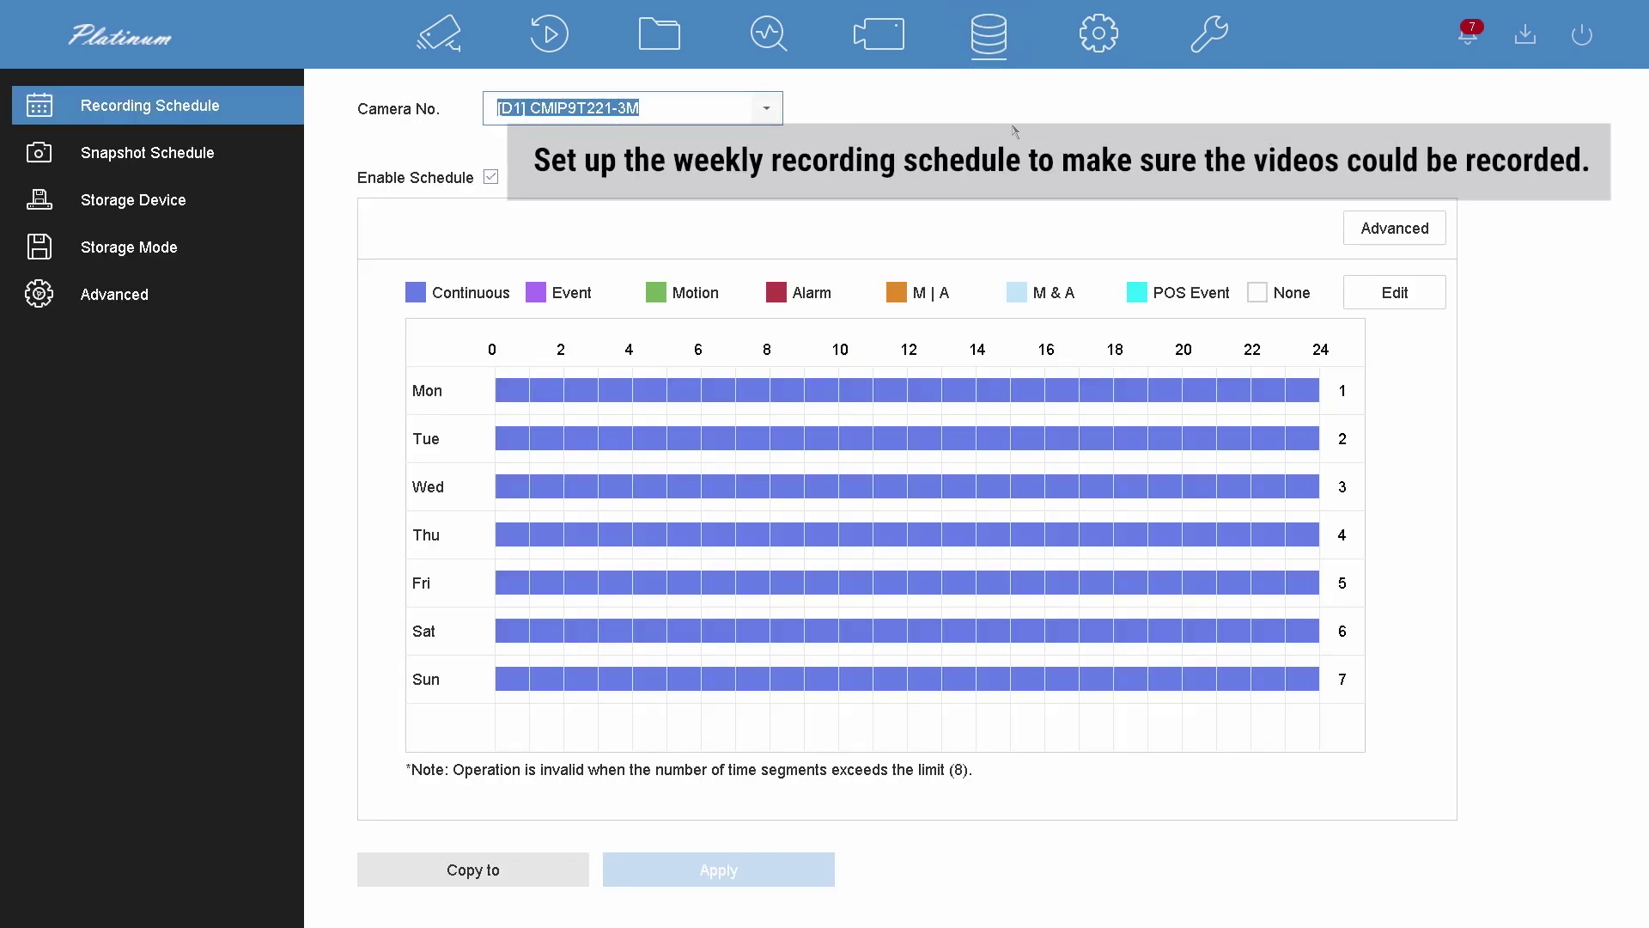
{"action": "left_click_drag", "start_coordinate": [912, 292], "coordinate": [965, 311]}
{"action": "left_click", "coordinate": [953, 352]}
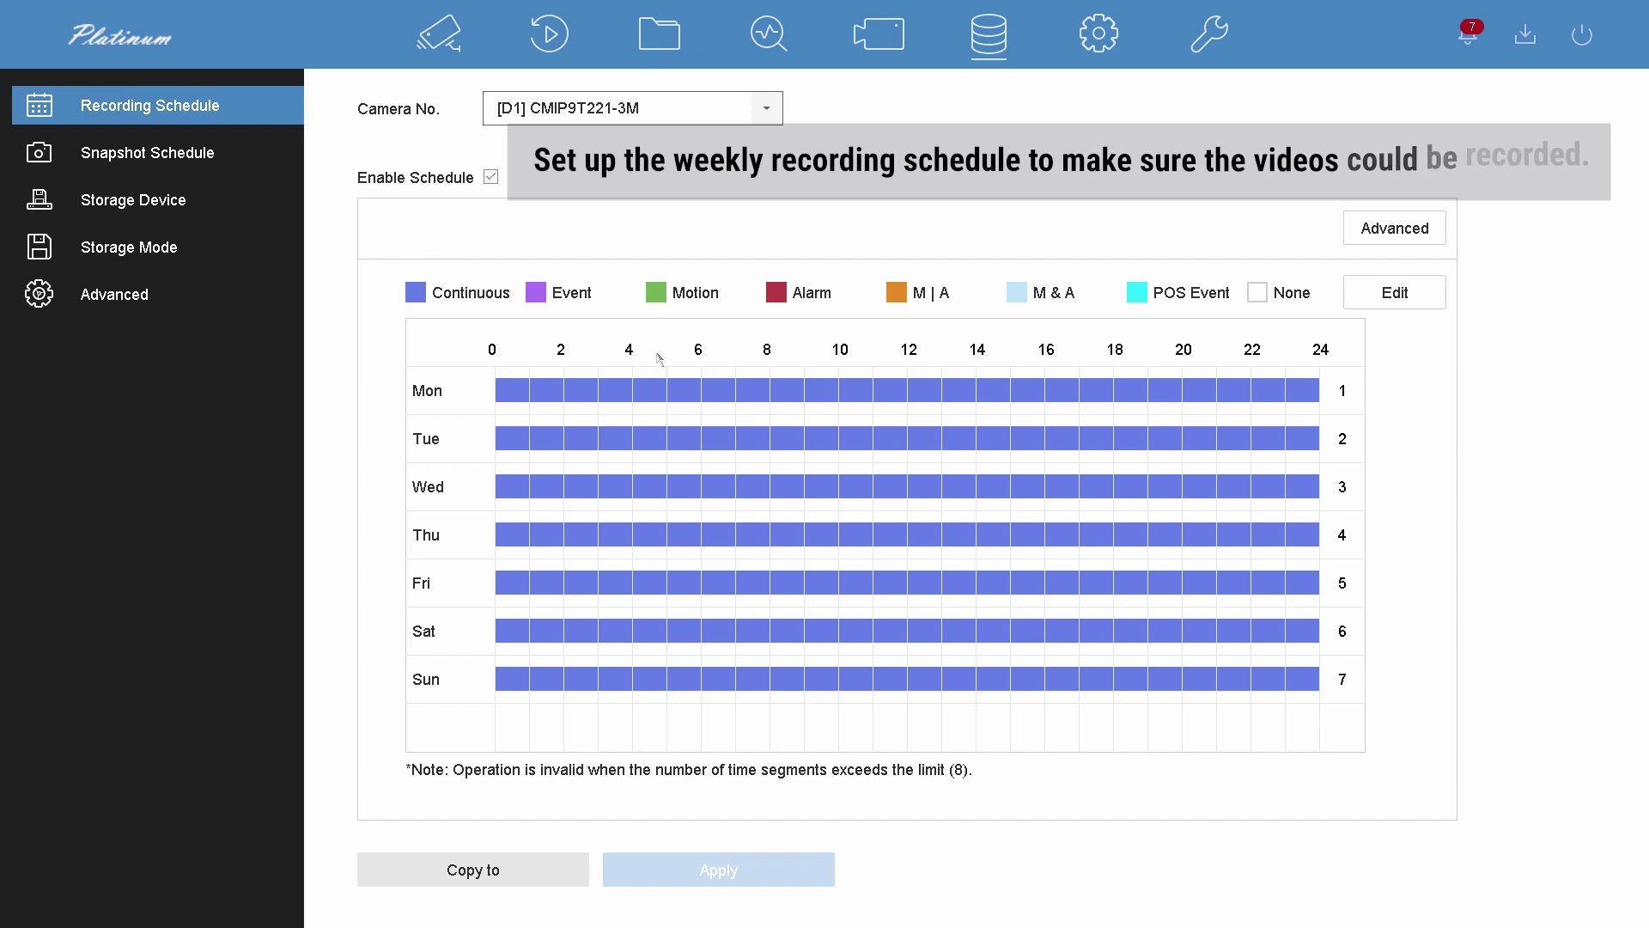
{"action": "left_click", "coordinate": [674, 108]}
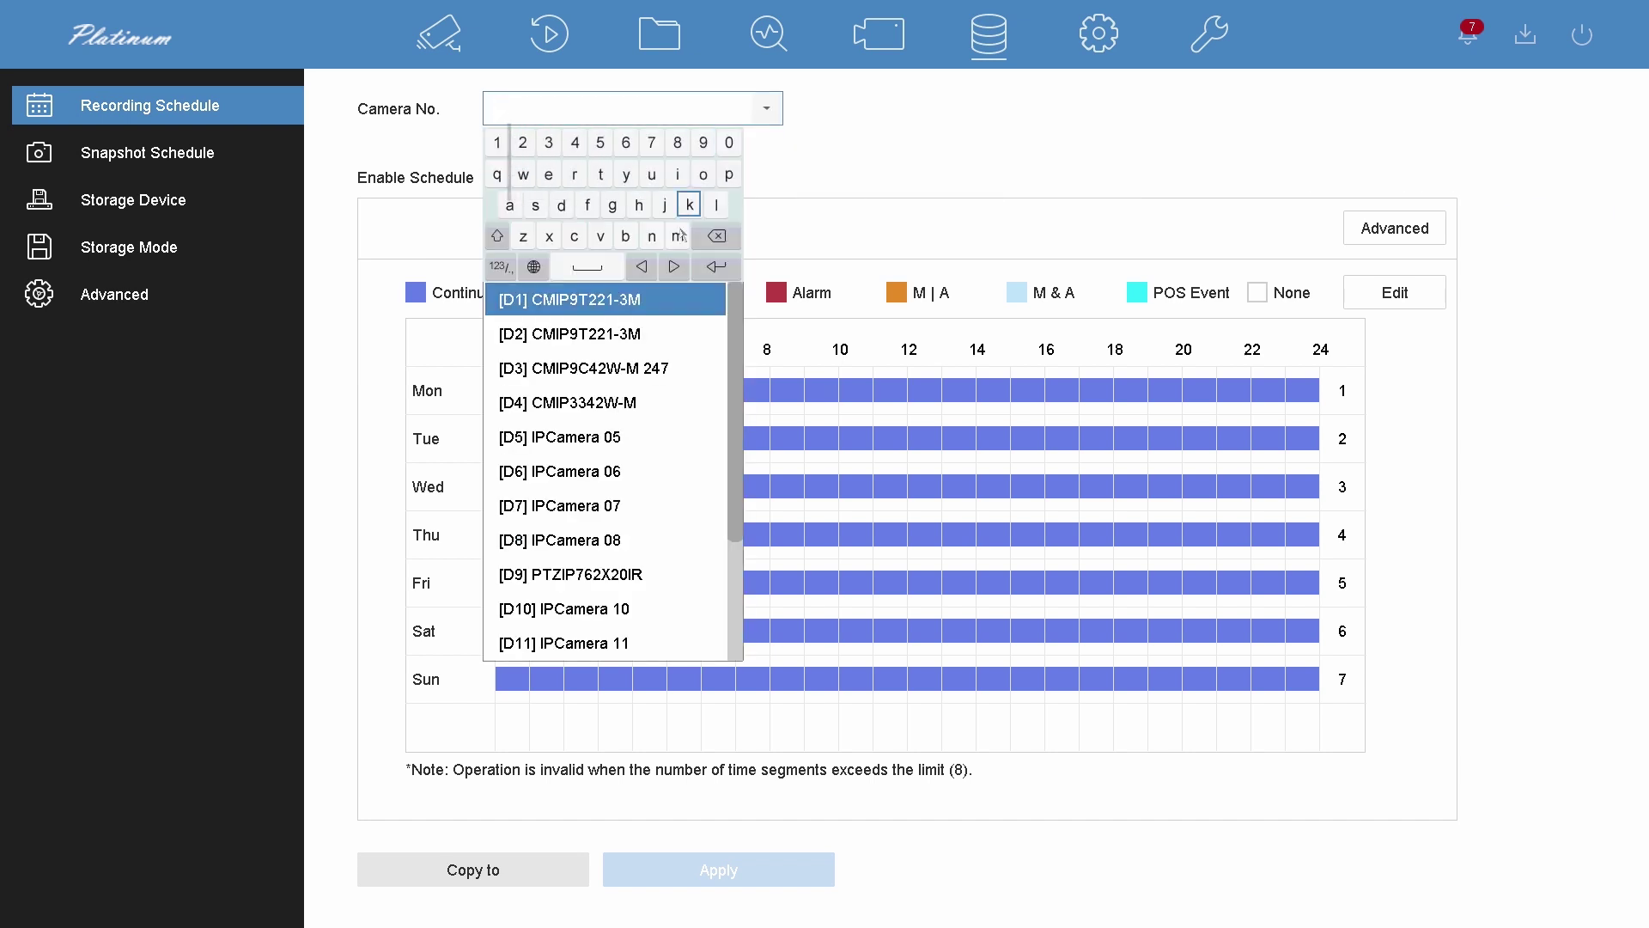
{"action": "left_click", "coordinate": [669, 396]}
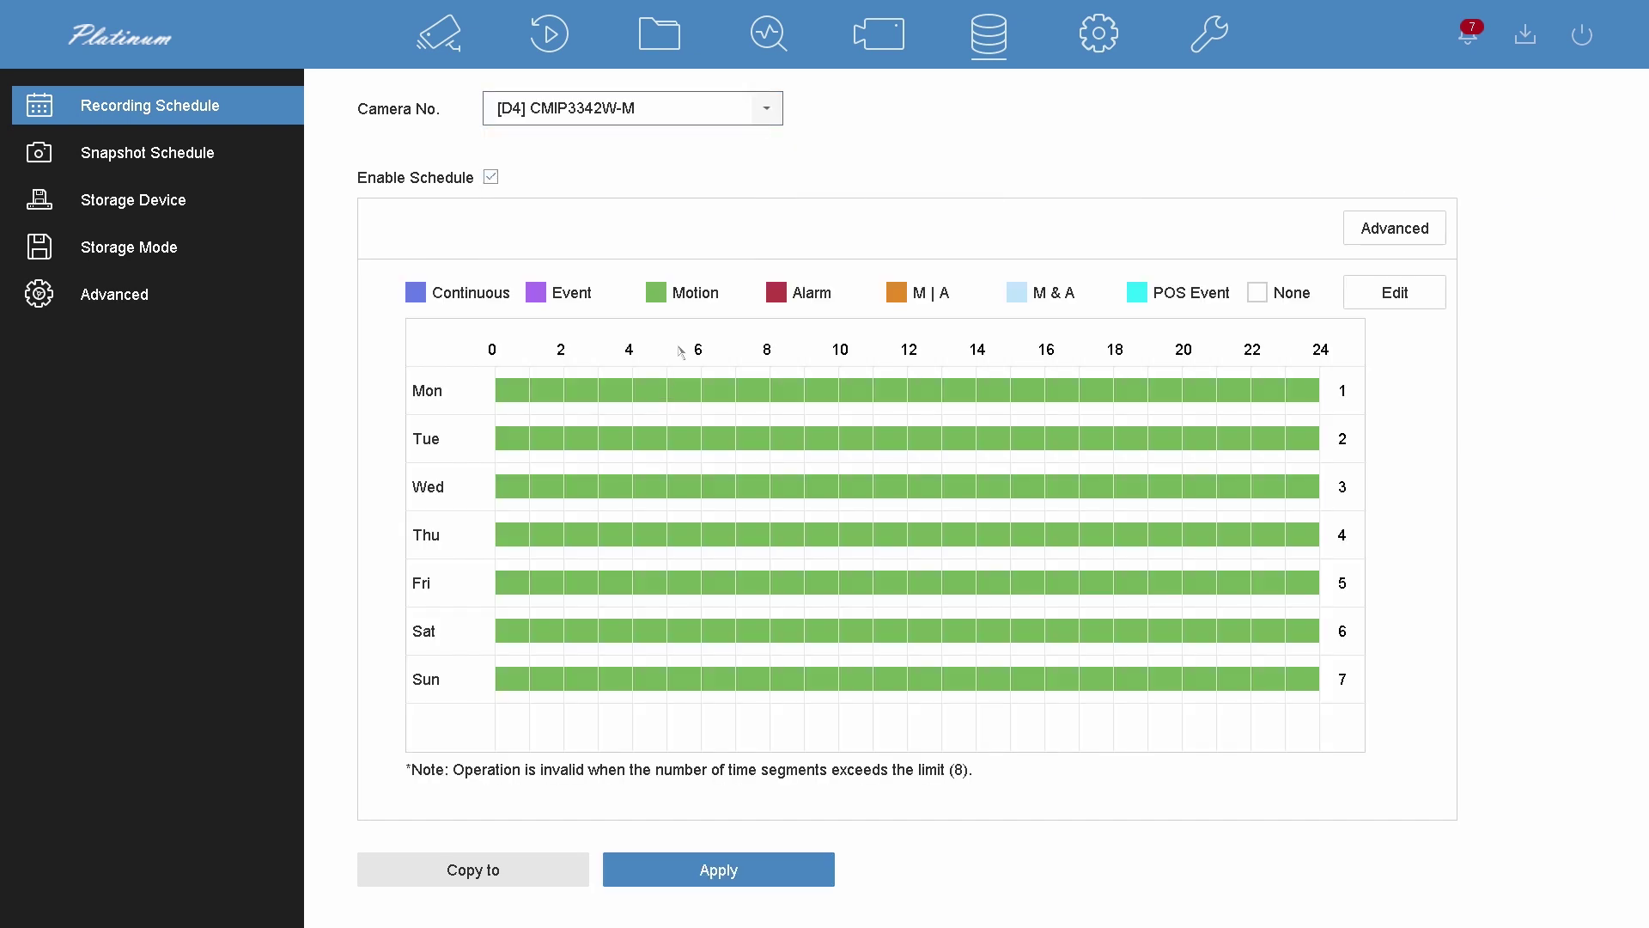
{"action": "left_click", "coordinate": [572, 293]}
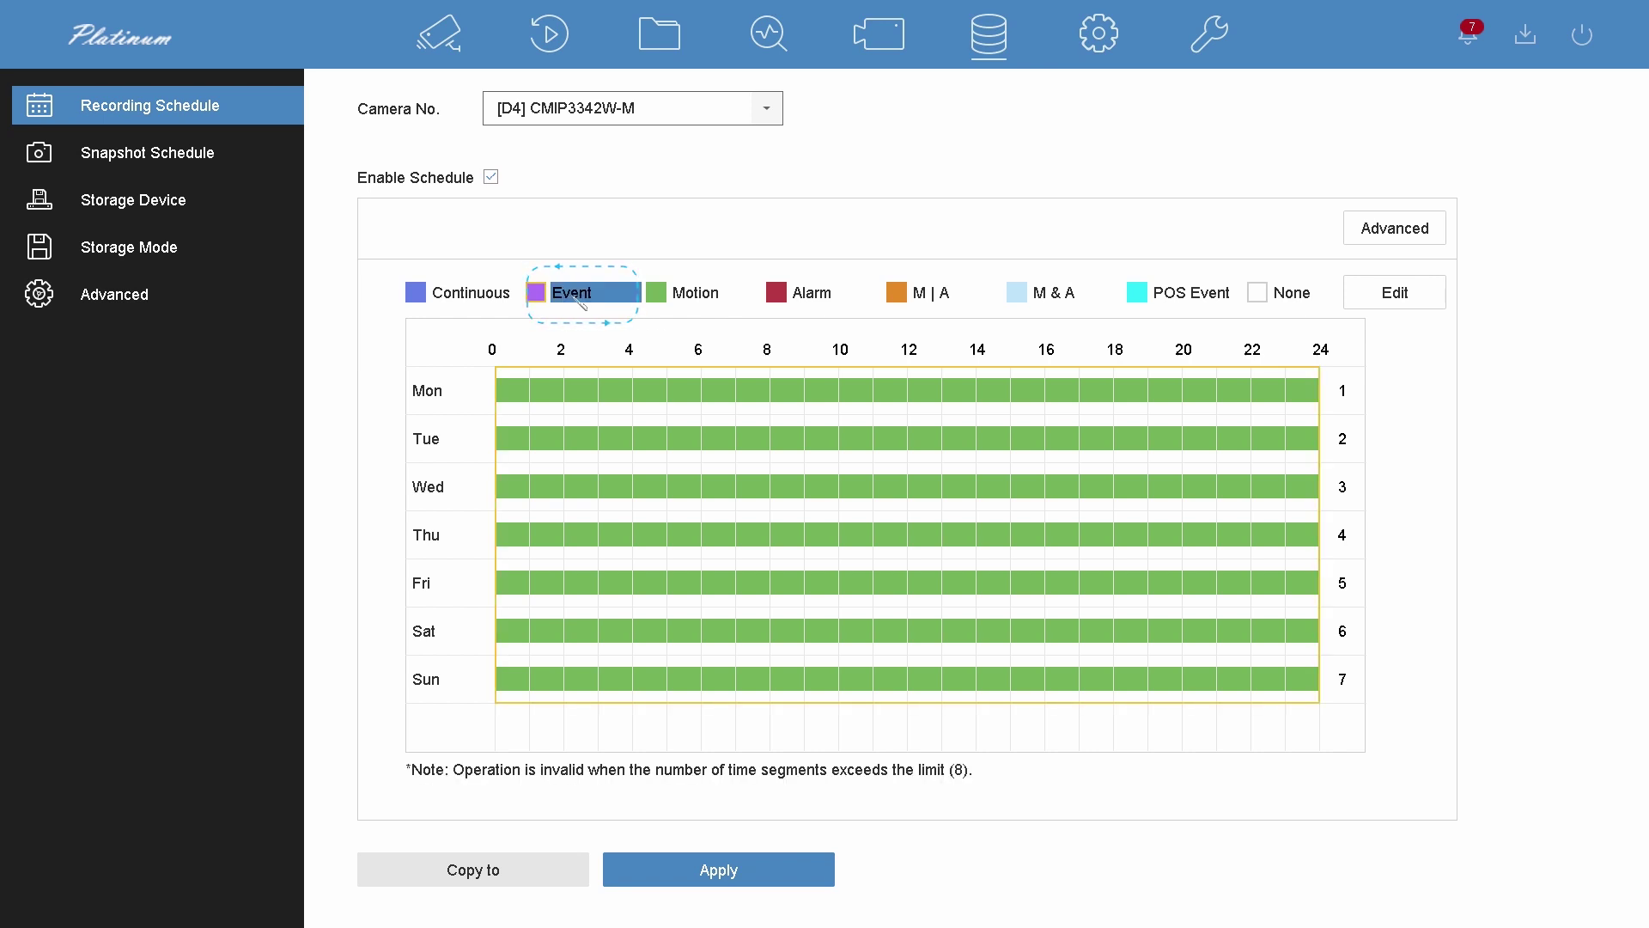
{"action": "left_click_drag", "start_coordinate": [533, 397], "coordinate": [1319, 695]}
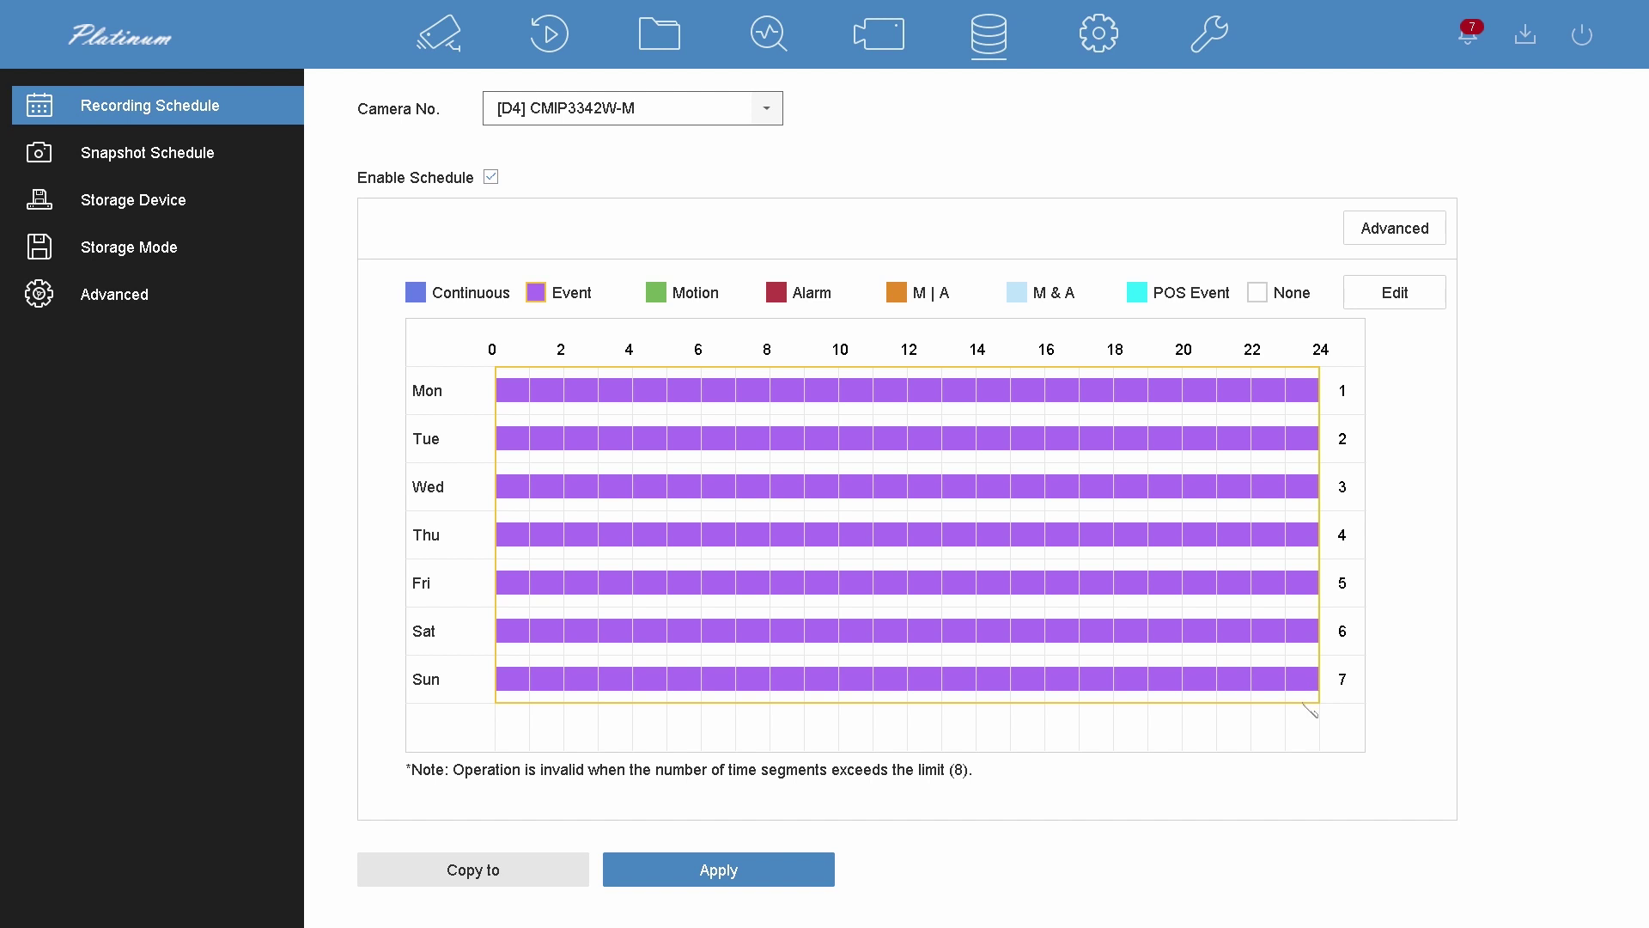
{"action": "left_click", "coordinate": [819, 862]}
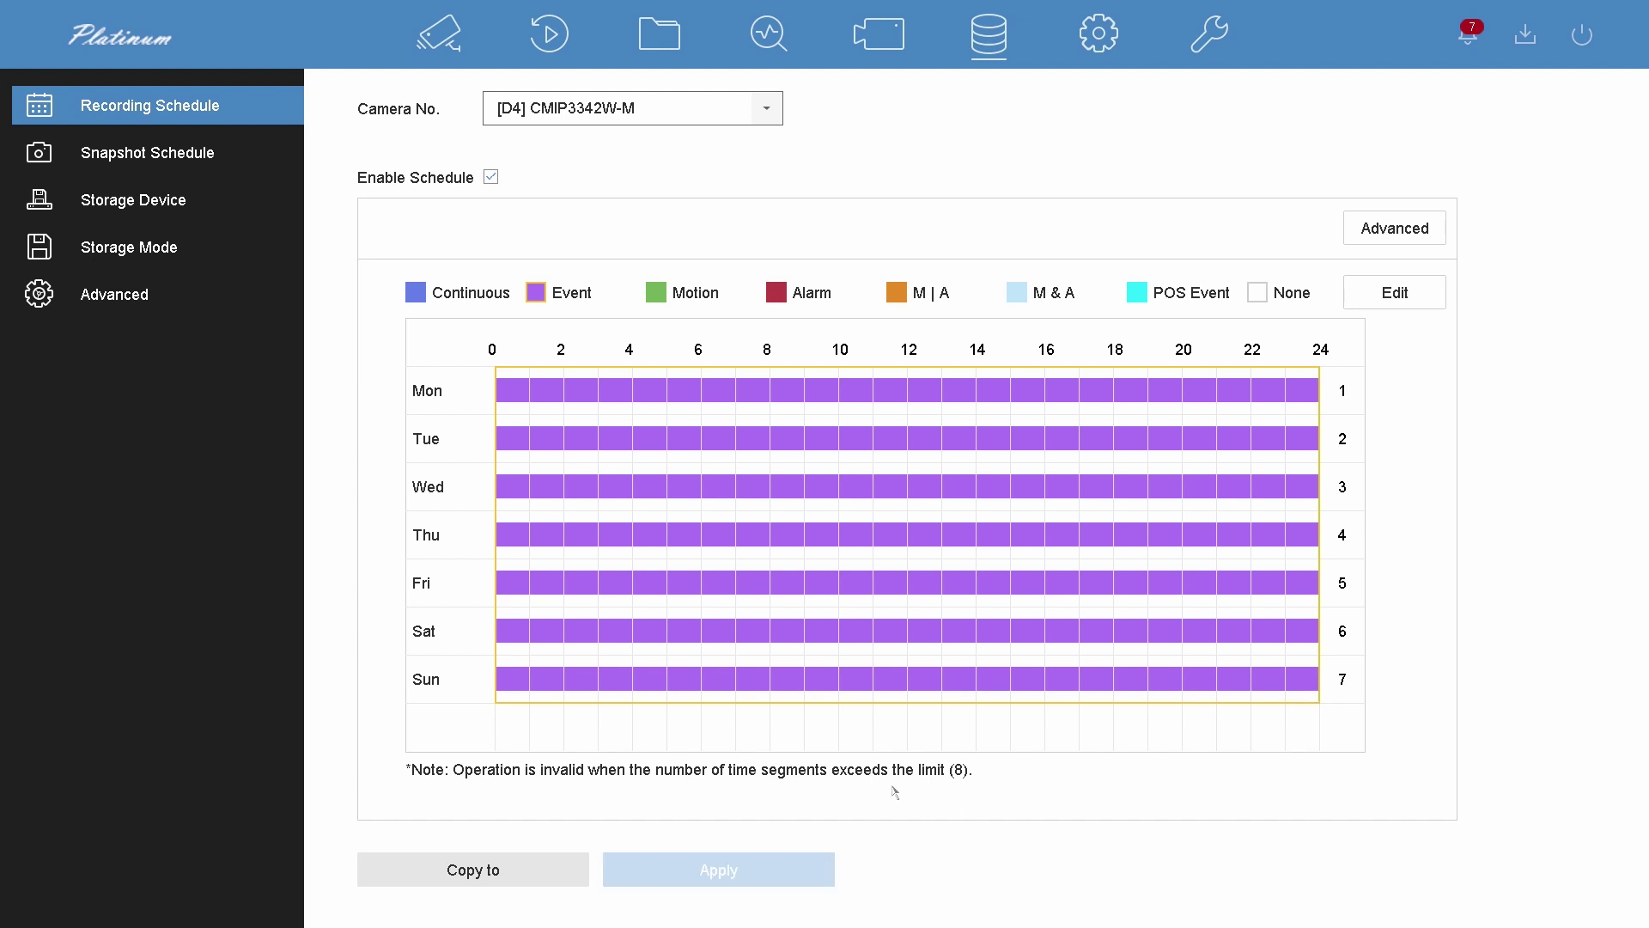
{"action": "left_click", "coordinate": [458, 46]}
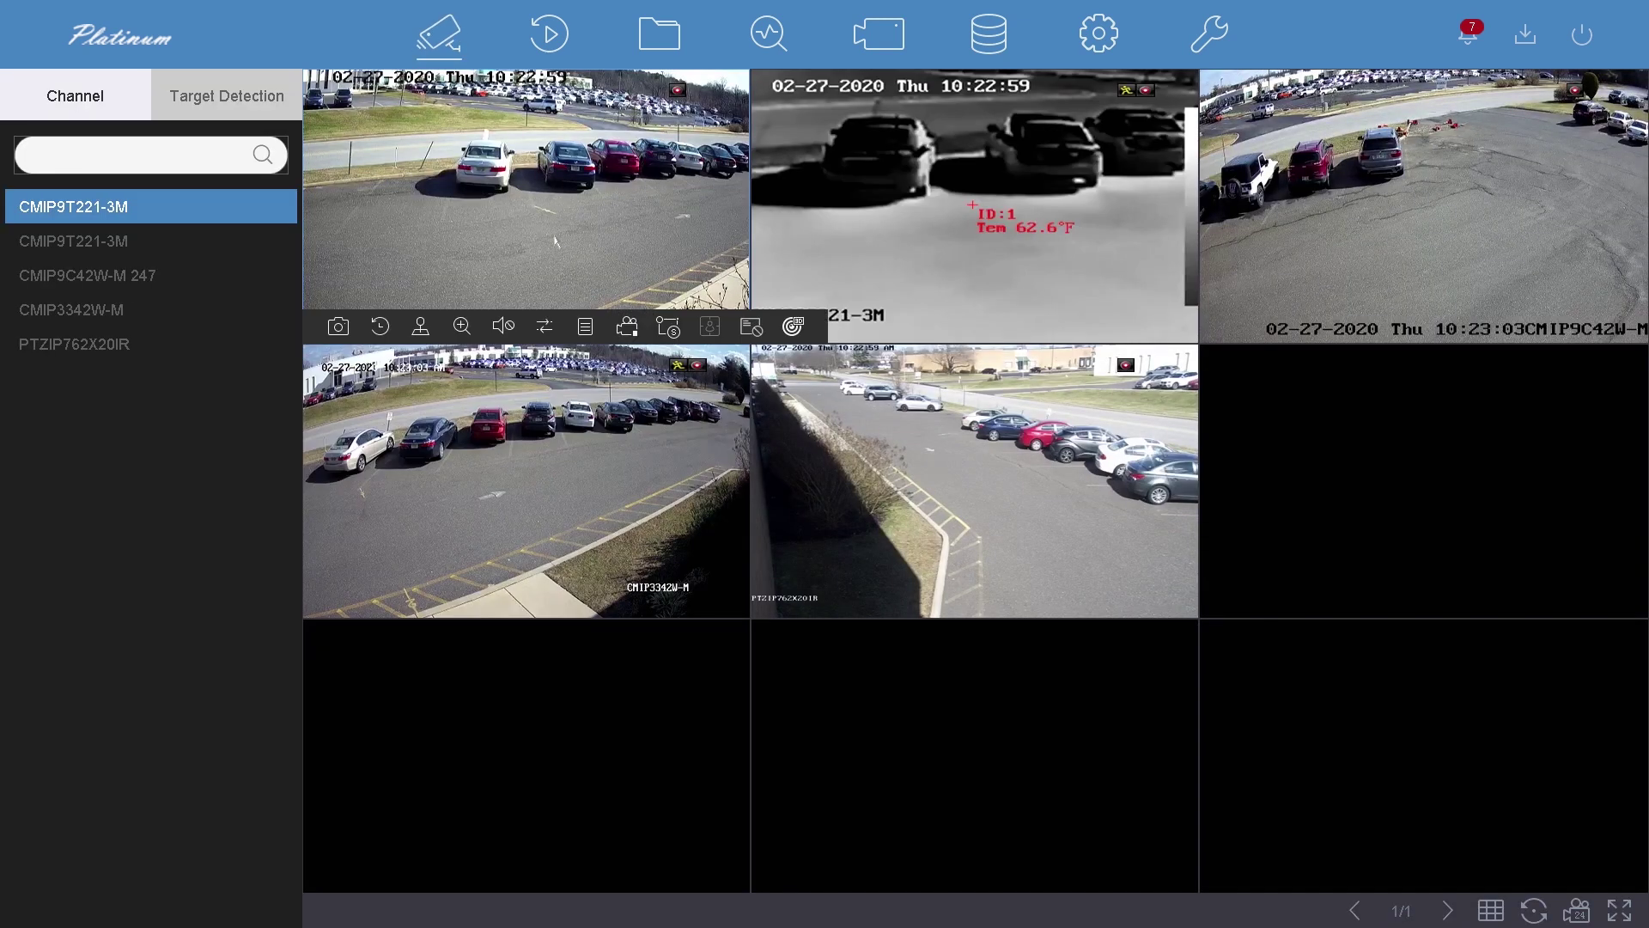
Show the Smart Event alarm list with camera D4's Intrusion alarm at 10:23:34.
{"action": "left_click", "coordinate": [974, 481]}
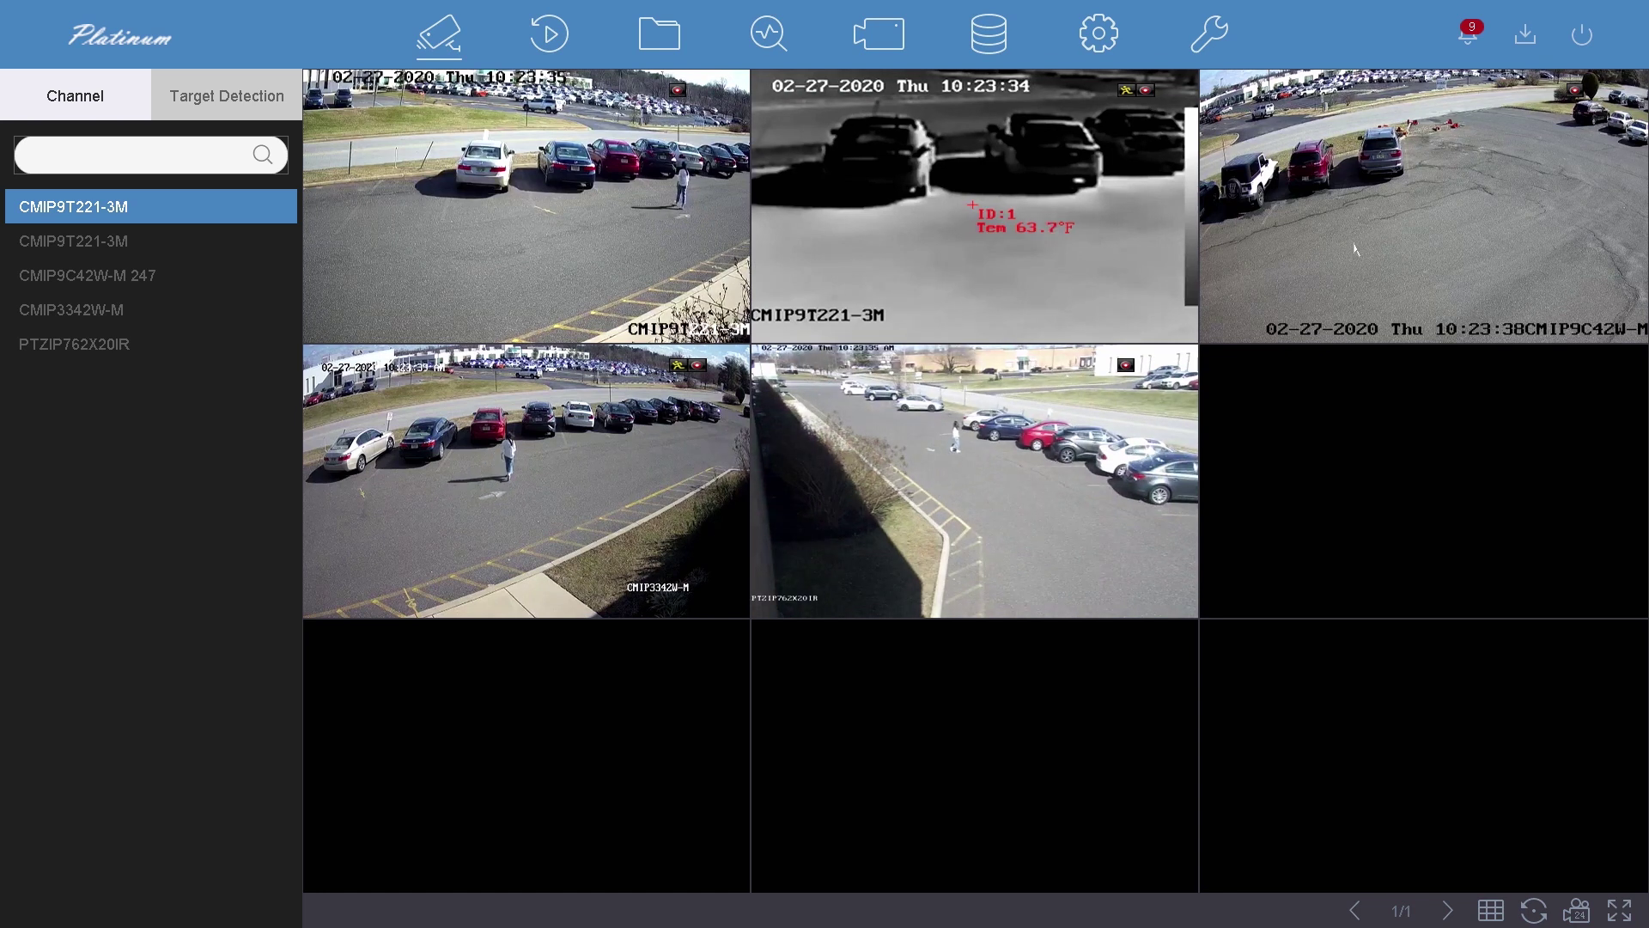
{"action": "left_click", "coordinate": [1354, 249]}
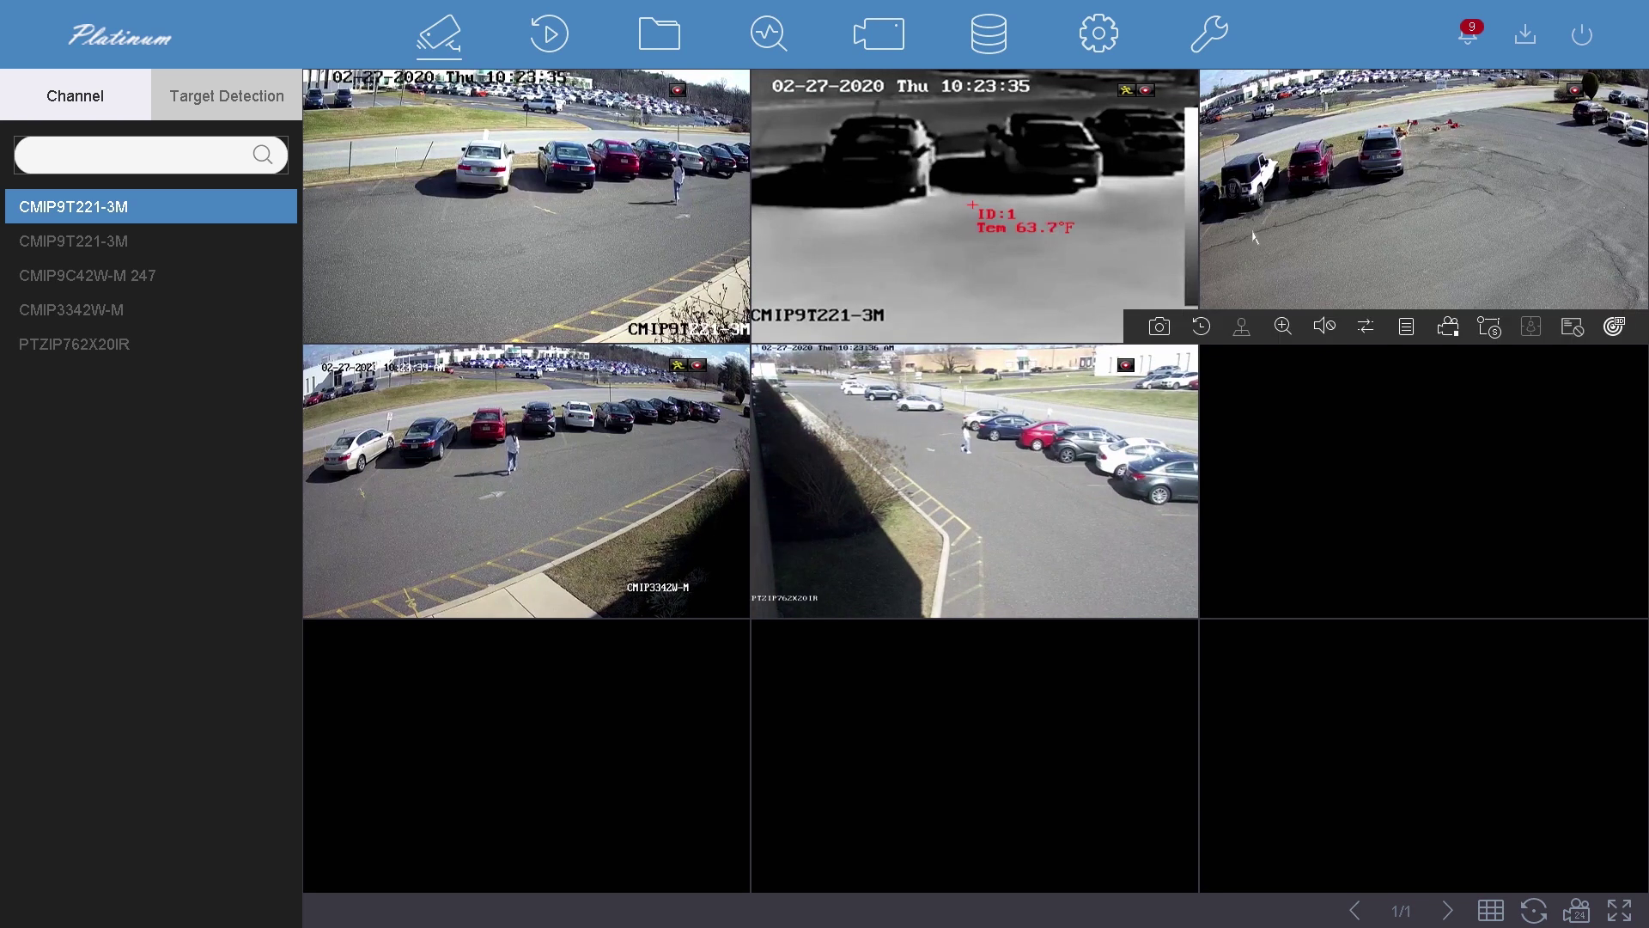
{"action": "left_click", "coordinate": [1465, 36]}
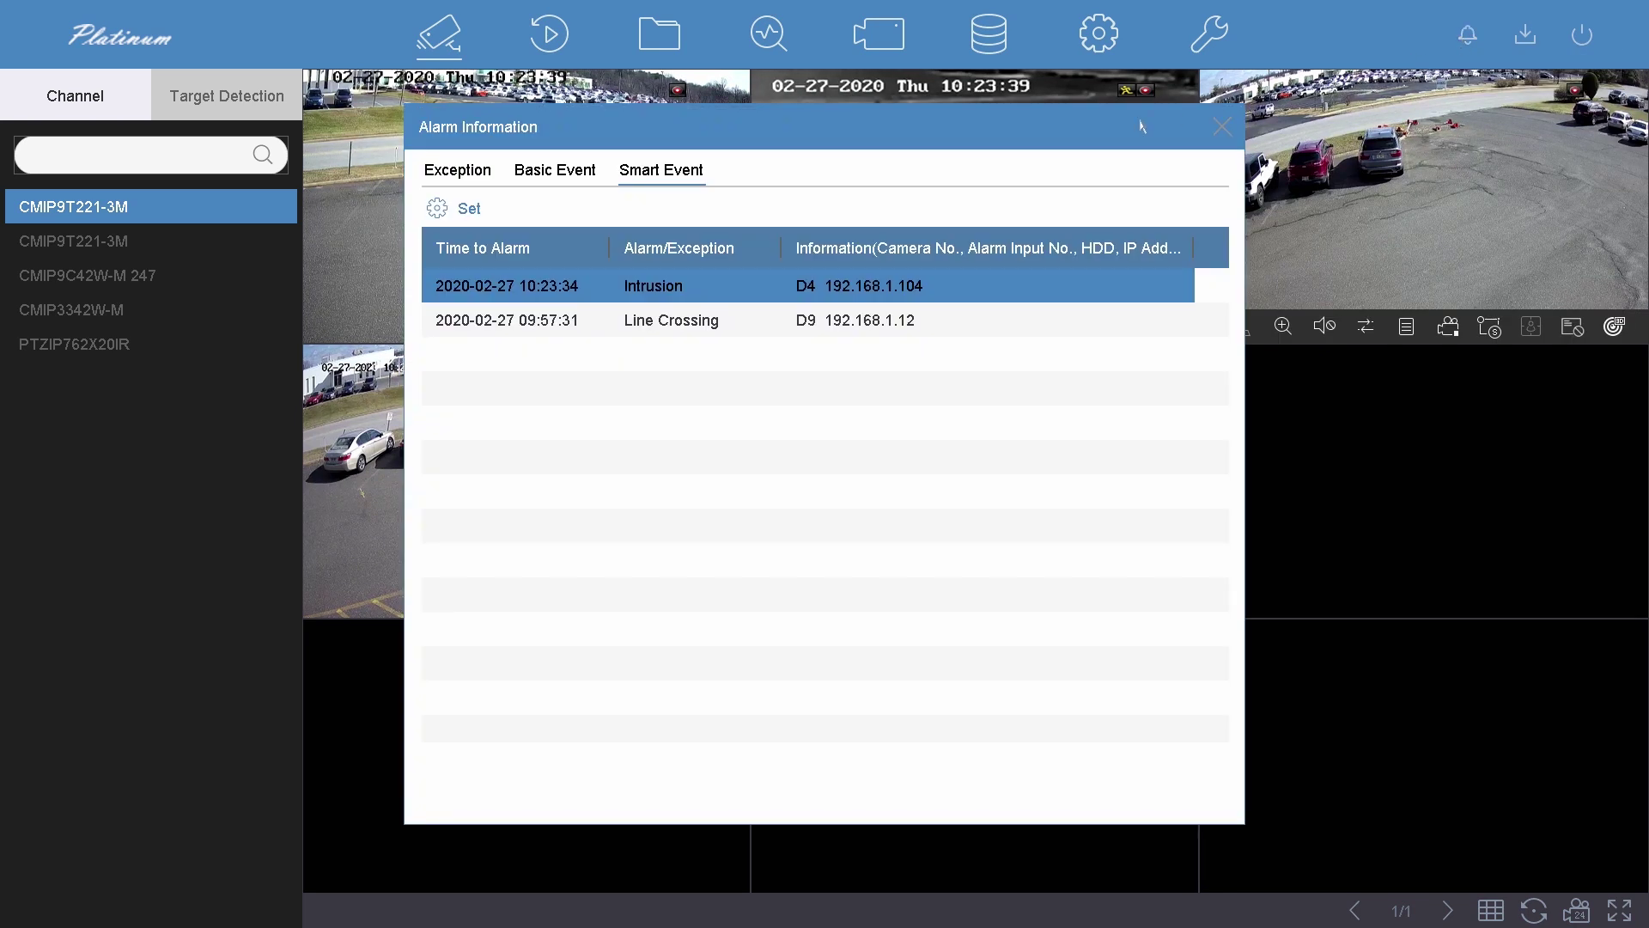